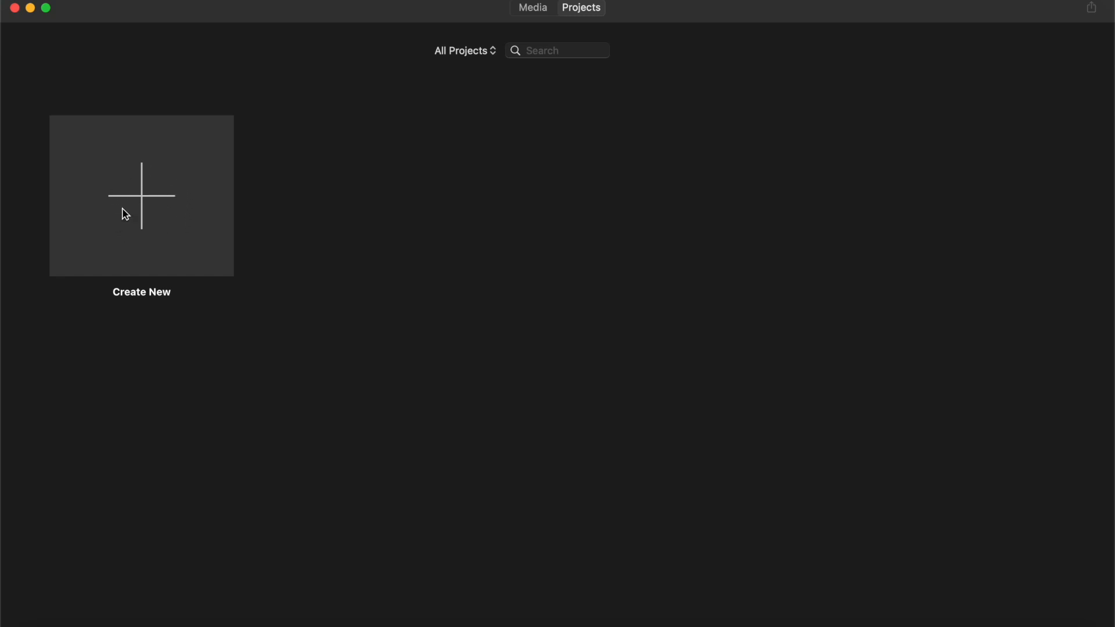
Create a new movie project
{"action": "left_click", "coordinate": [147, 206]}
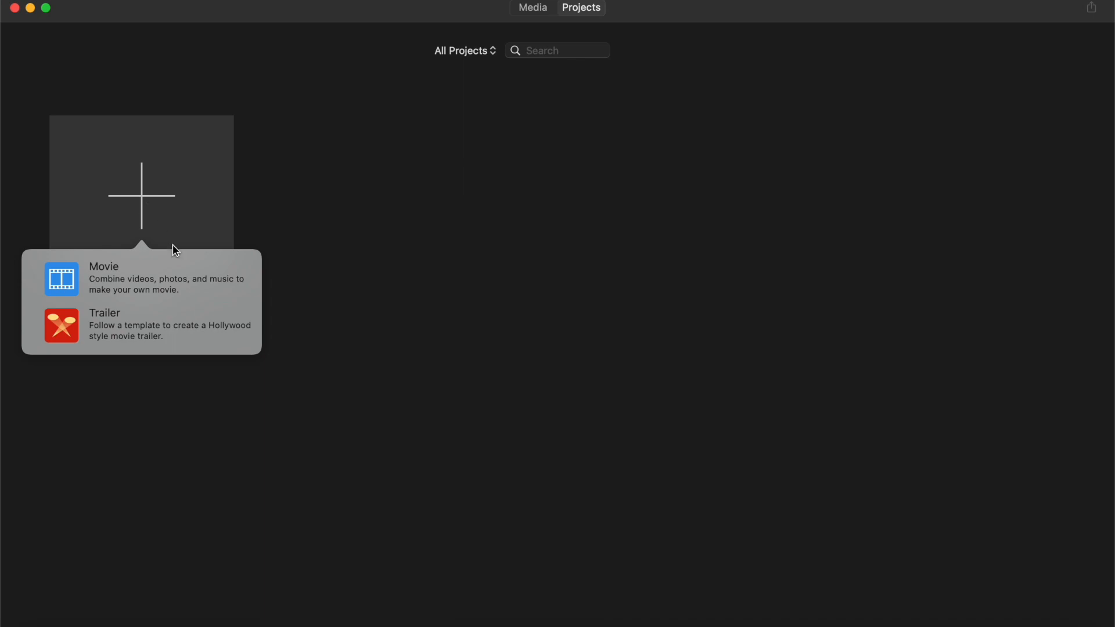
{"action": "left_click", "coordinate": [117, 279]}
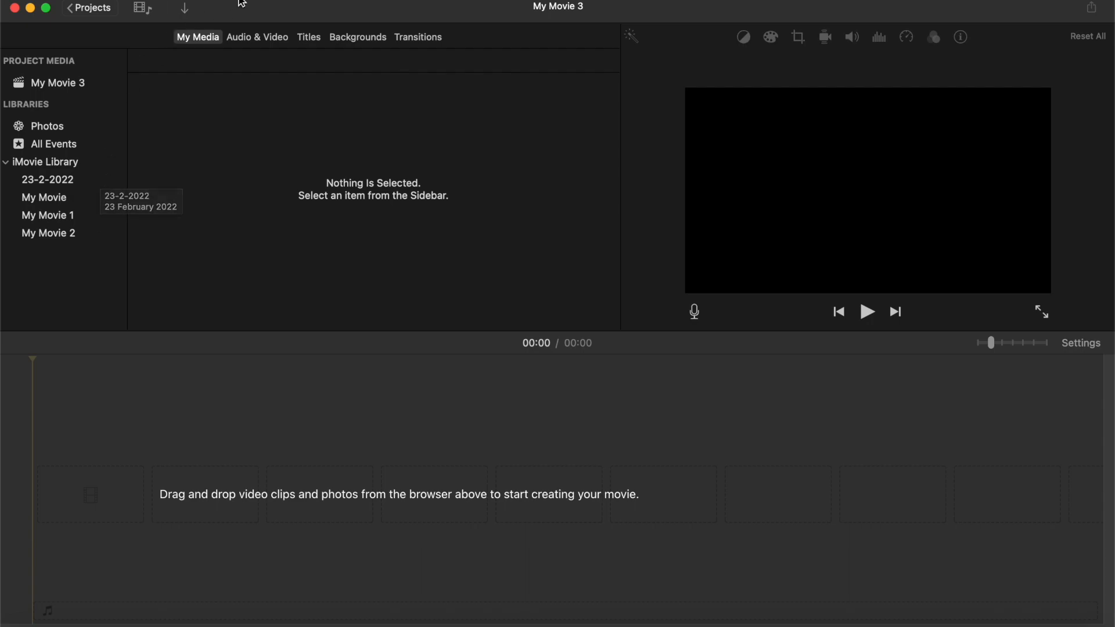
Look through the audio and video, titles, backgrounds and transitions libraries, finishing on the project's own media
{"action": "left_click", "coordinate": [259, 43]}
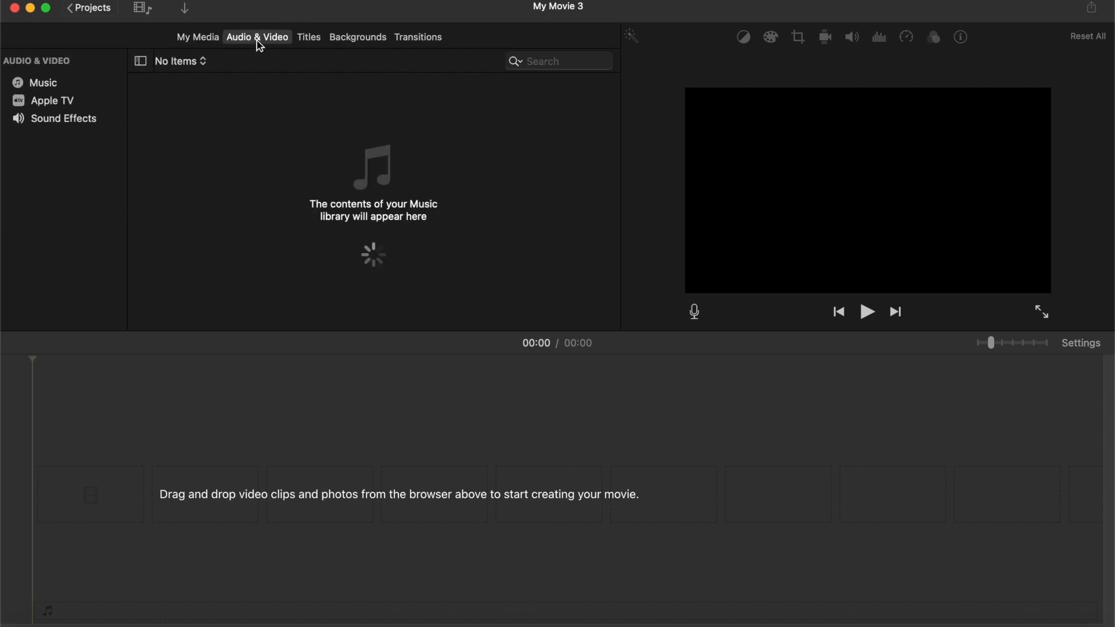
{"action": "left_click", "coordinate": [318, 43]}
{"action": "left_click", "coordinate": [365, 45]}
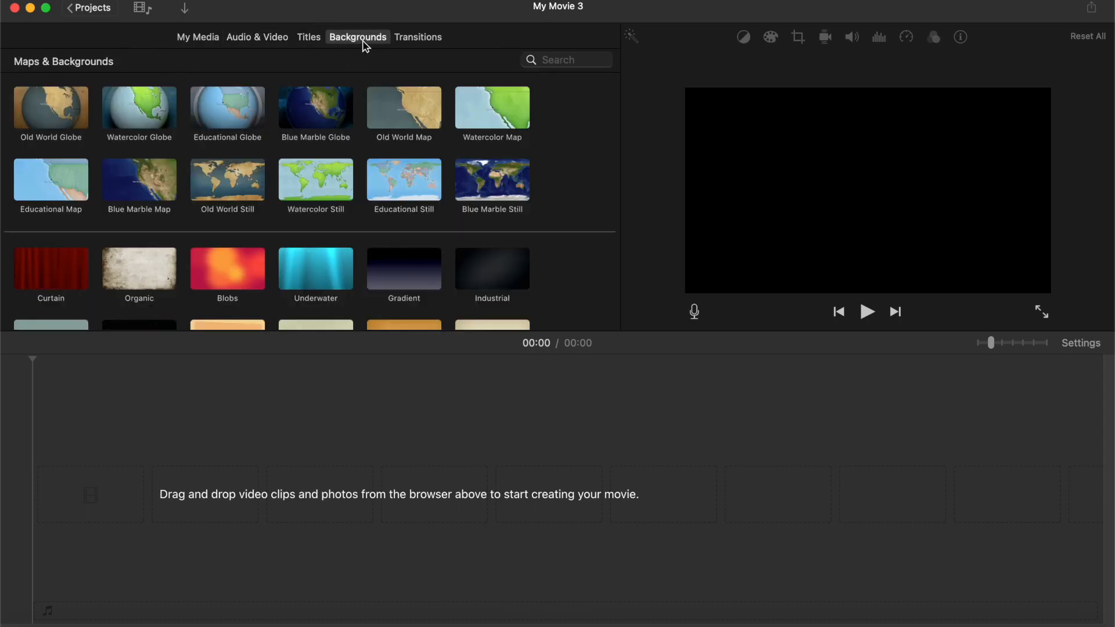
{"action": "left_click", "coordinate": [416, 43]}
{"action": "left_click", "coordinate": [308, 37]}
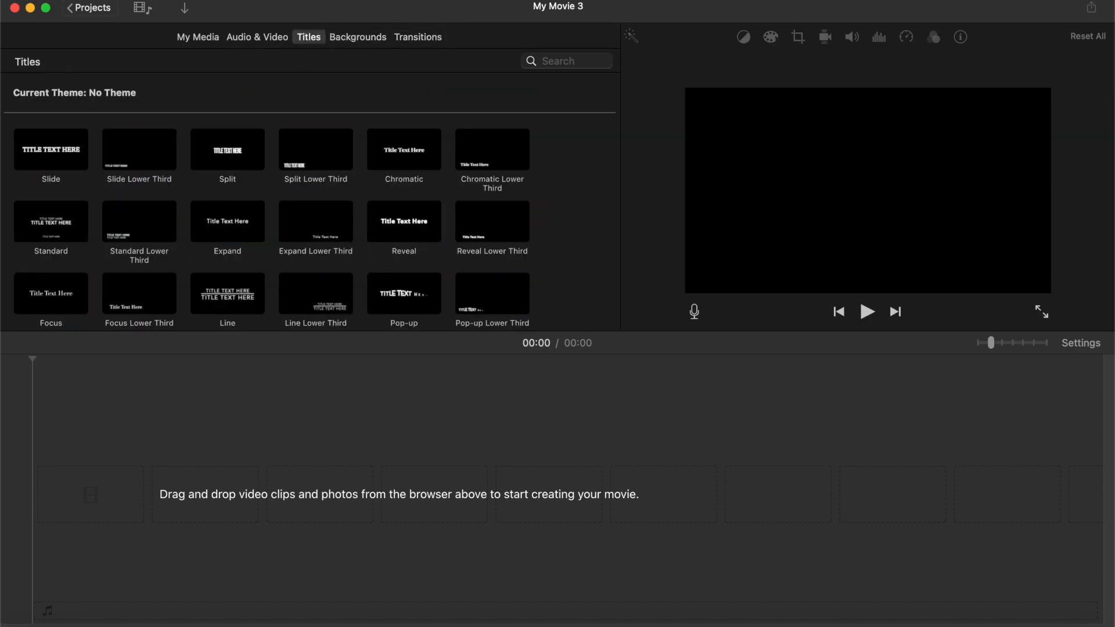
{"action": "left_click", "coordinate": [248, 39]}
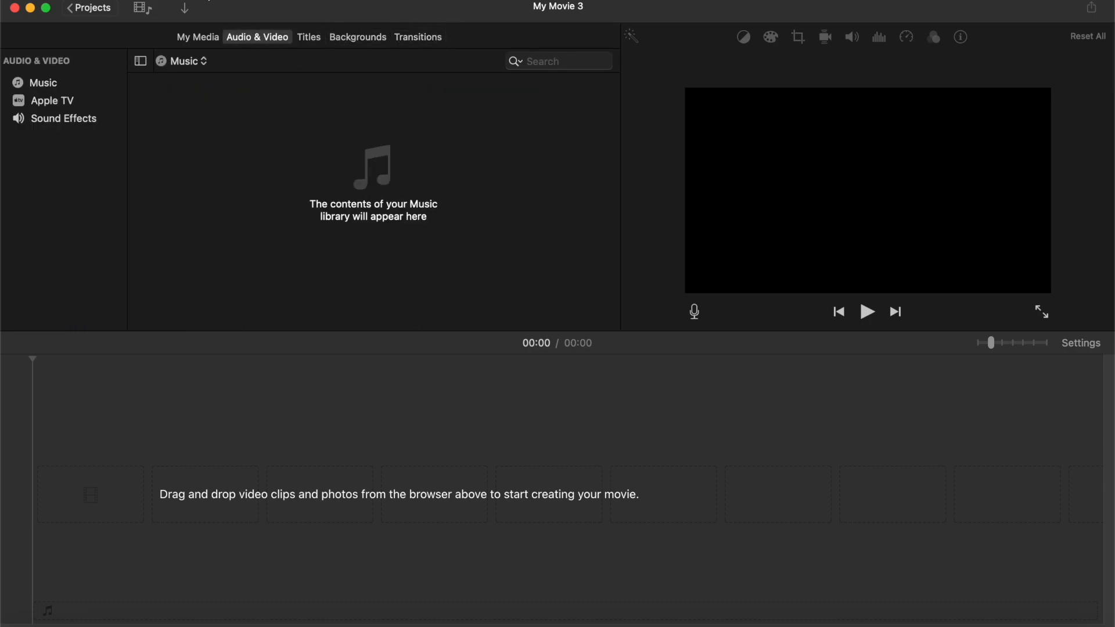
{"action": "left_click", "coordinate": [197, 38]}
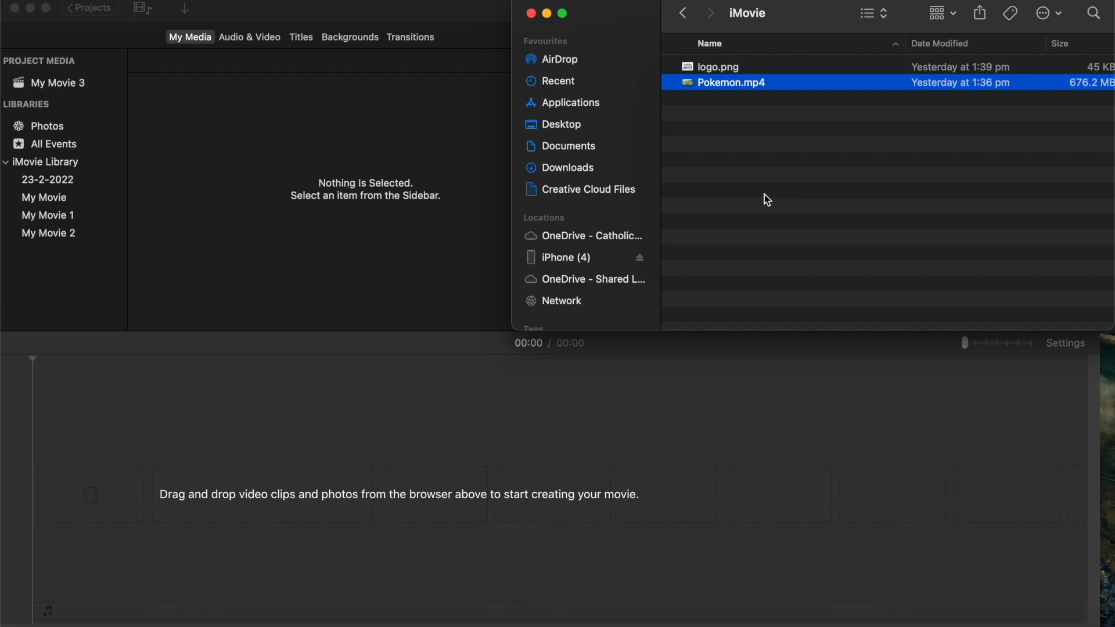
Add Pokemon.mp4 from the iMovie folder to the empty timeline and widen the clip's timeline display
{"action": "left_click_drag", "start_coordinate": [725, 85], "coordinate": [169, 497]}
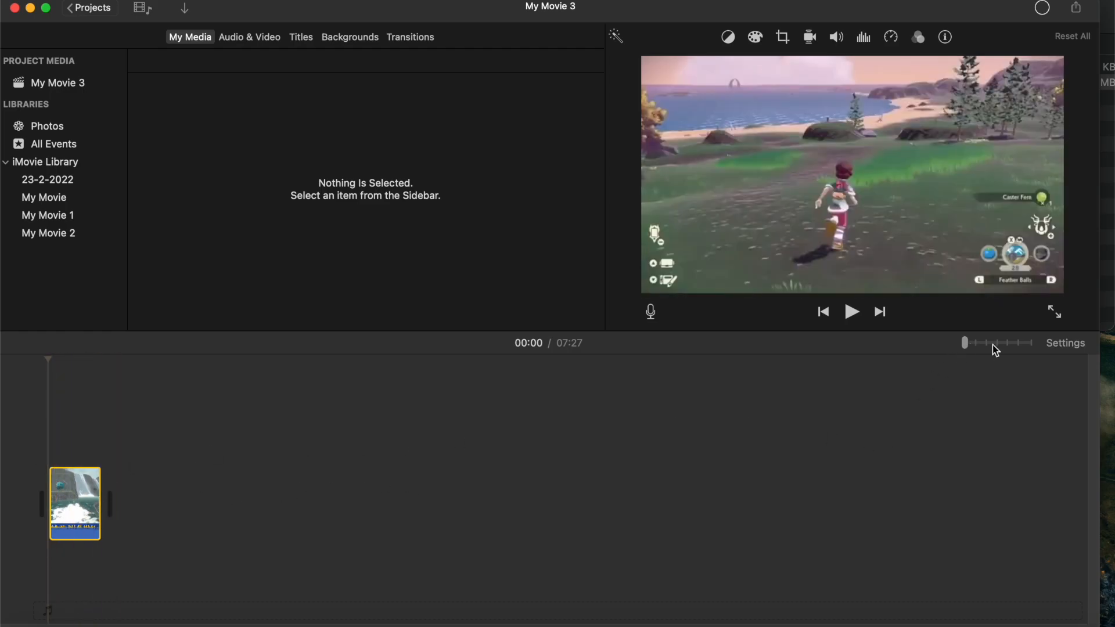
{"action": "left_click", "coordinate": [968, 346]}
{"action": "left_click_drag", "start_coordinate": [971, 346], "coordinate": [985, 347]}
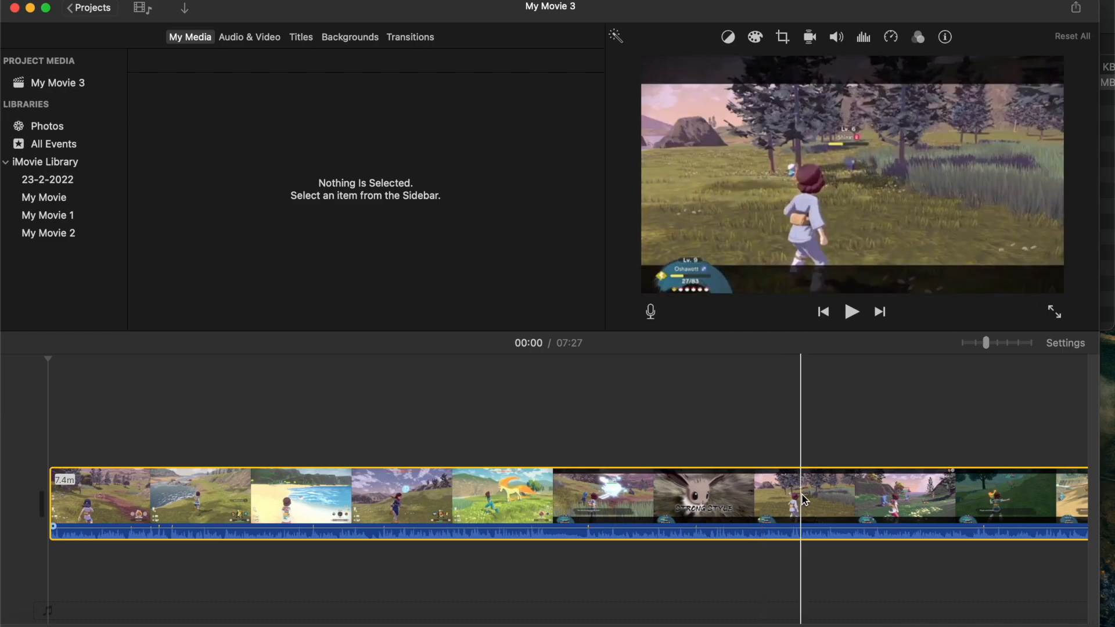
{"action": "scroll", "coordinate": [801, 499], "scroll_direction": "right", "scroll_amount": 10}
{"action": "scroll", "coordinate": [801, 499], "scroll_direction": "right", "scroll_amount": 10}
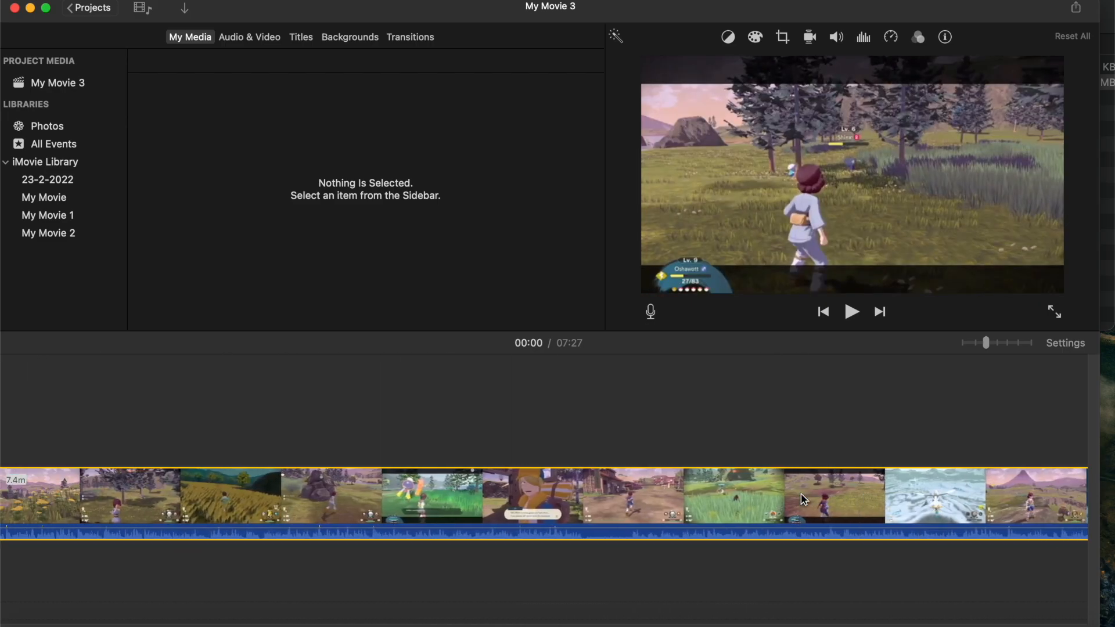
{"action": "scroll", "coordinate": [269, 528], "scroll_direction": "left", "scroll_amount": 15}
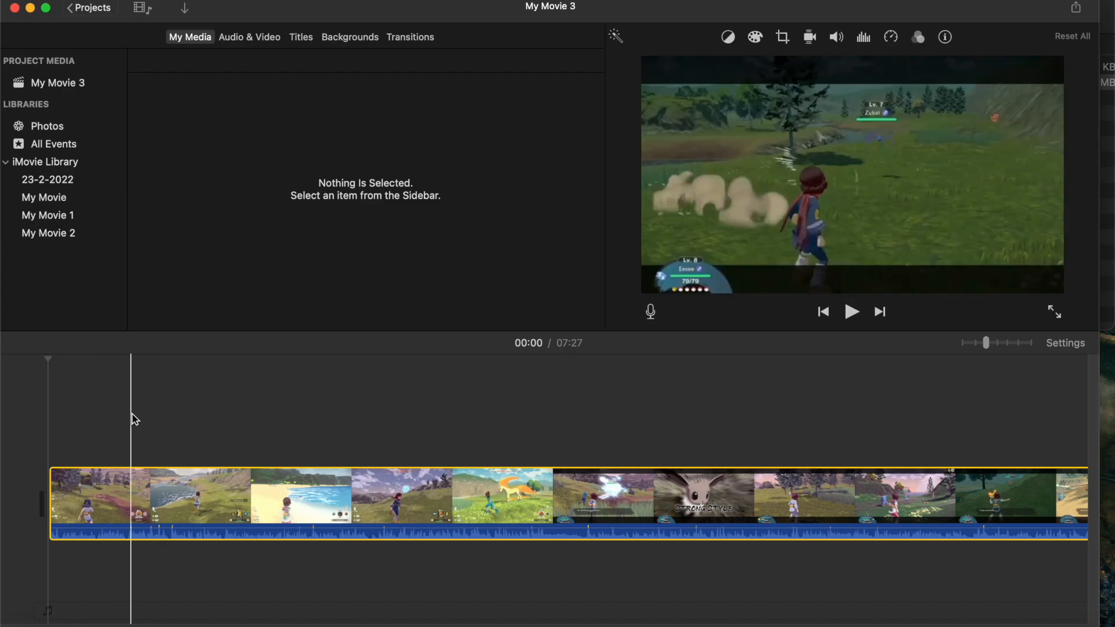
Split the clip at 00:16 and delete the part before the cut
{"action": "left_click", "coordinate": [222, 408]}
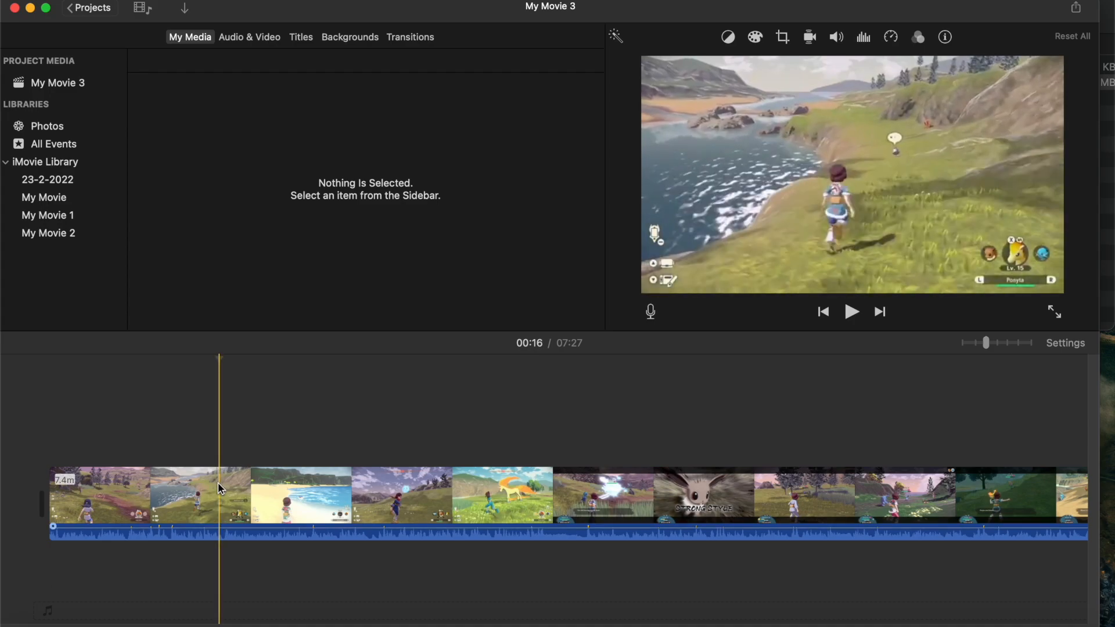
{"action": "key", "text": "super+b"}
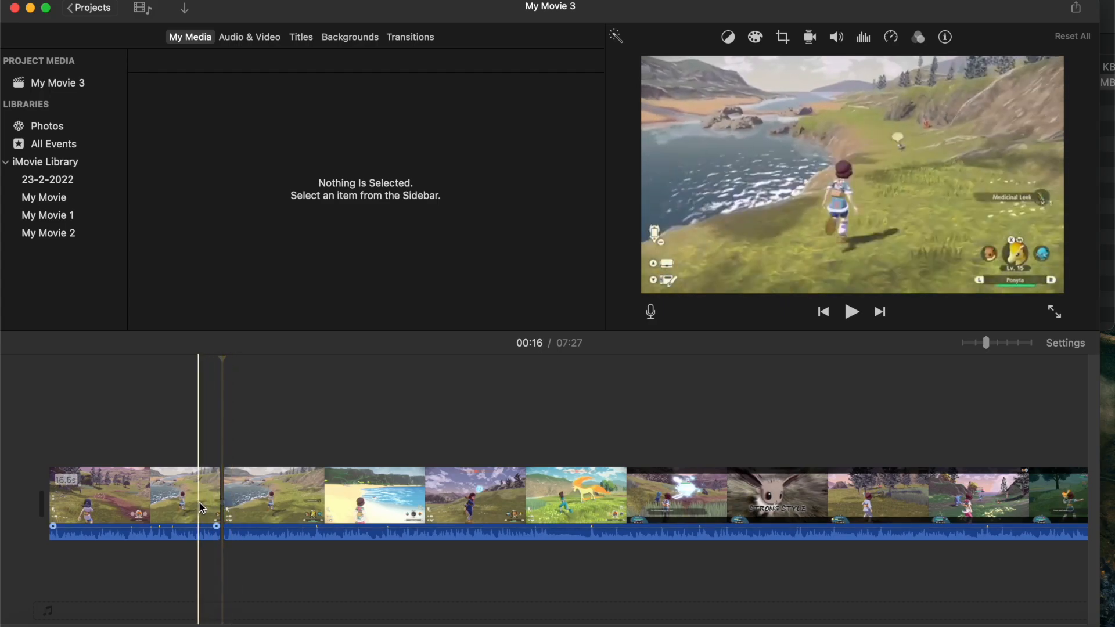
{"action": "left_click", "coordinate": [169, 503]}
{"action": "key", "text": "BackSpace"}
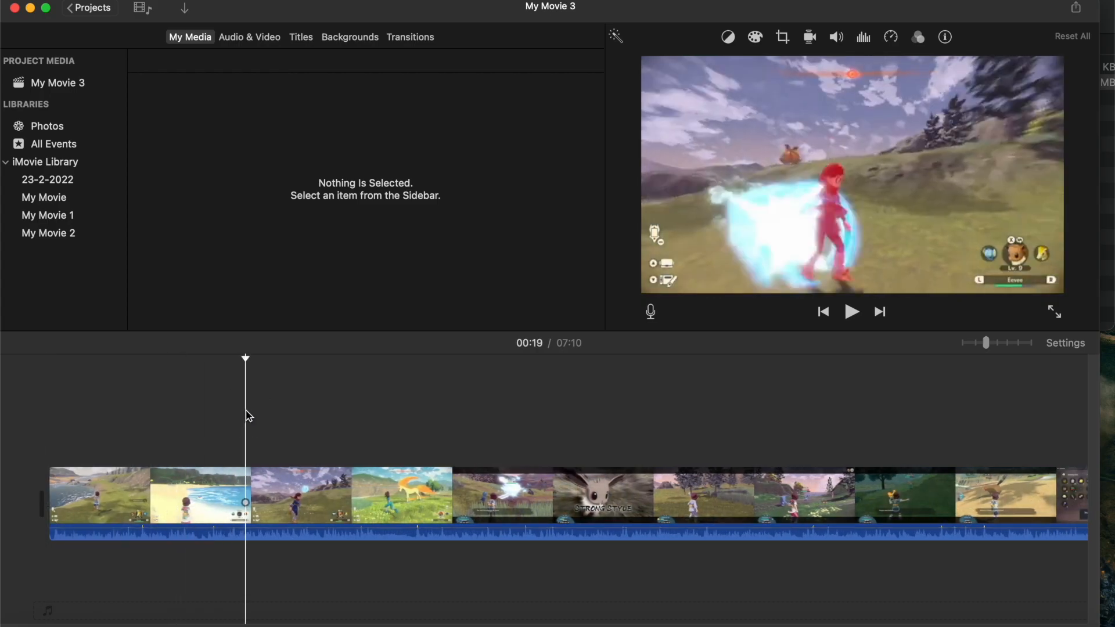
Split the remaining clip at 00:19 and trim the start of its first part to about 17.3 s
{"action": "key", "text": "super+b"}
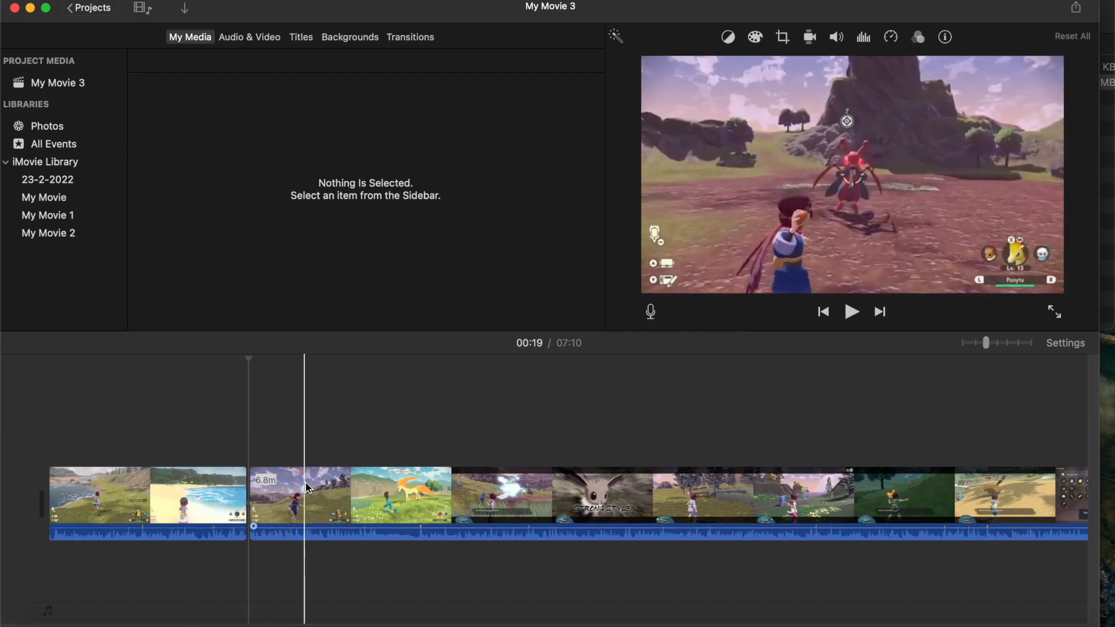
{"action": "left_click", "coordinate": [225, 502]}
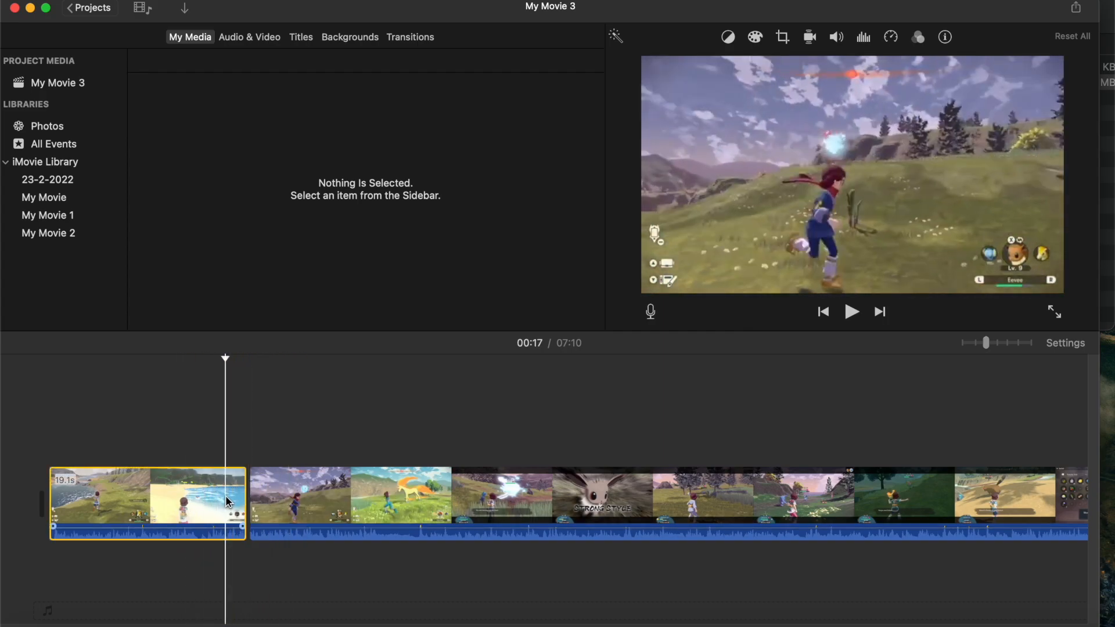
{"action": "left_click", "coordinate": [289, 497]}
{"action": "left_click", "coordinate": [166, 486]}
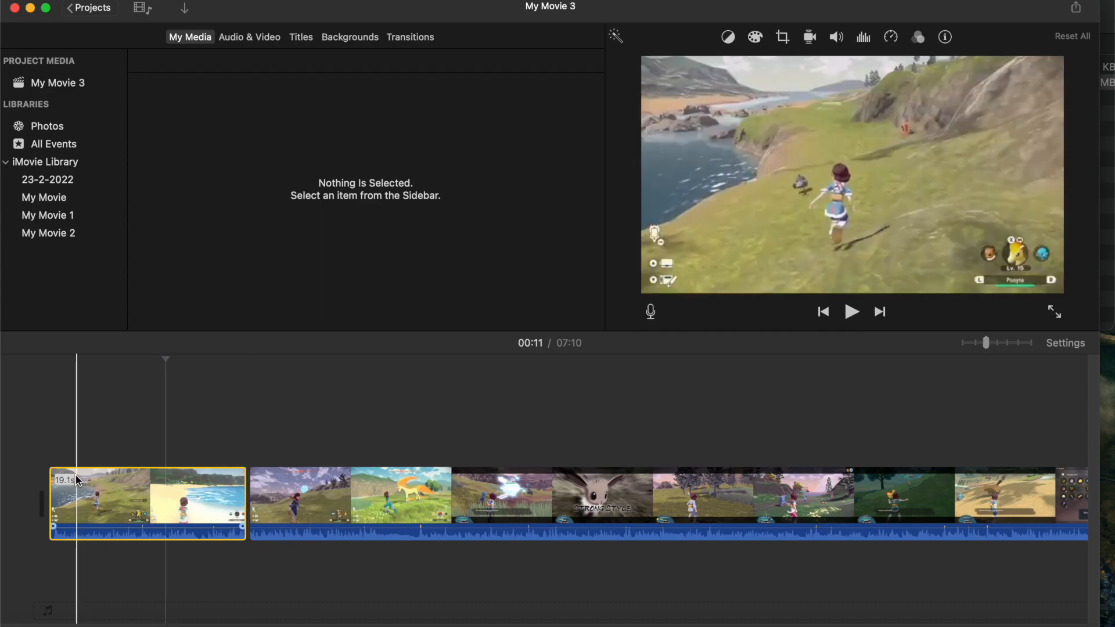
{"action": "left_click_drag", "start_coordinate": [51, 478], "coordinate": [63, 481]}
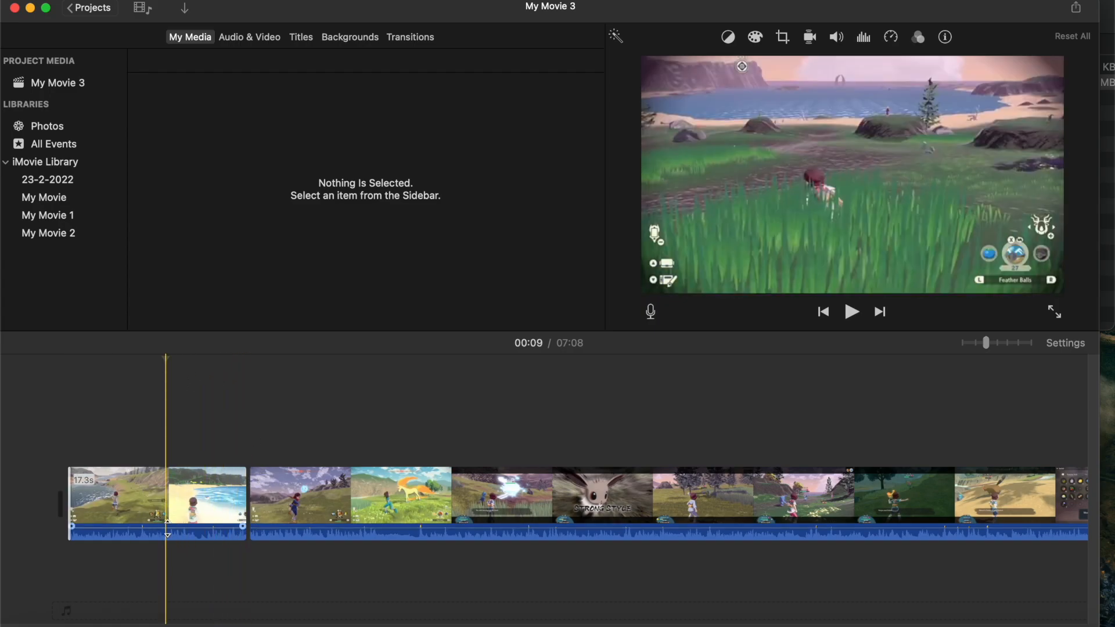
Insert logo.png from the iMovie folder between the two video clips in the timeline
{"action": "left_click", "coordinate": [235, 416]}
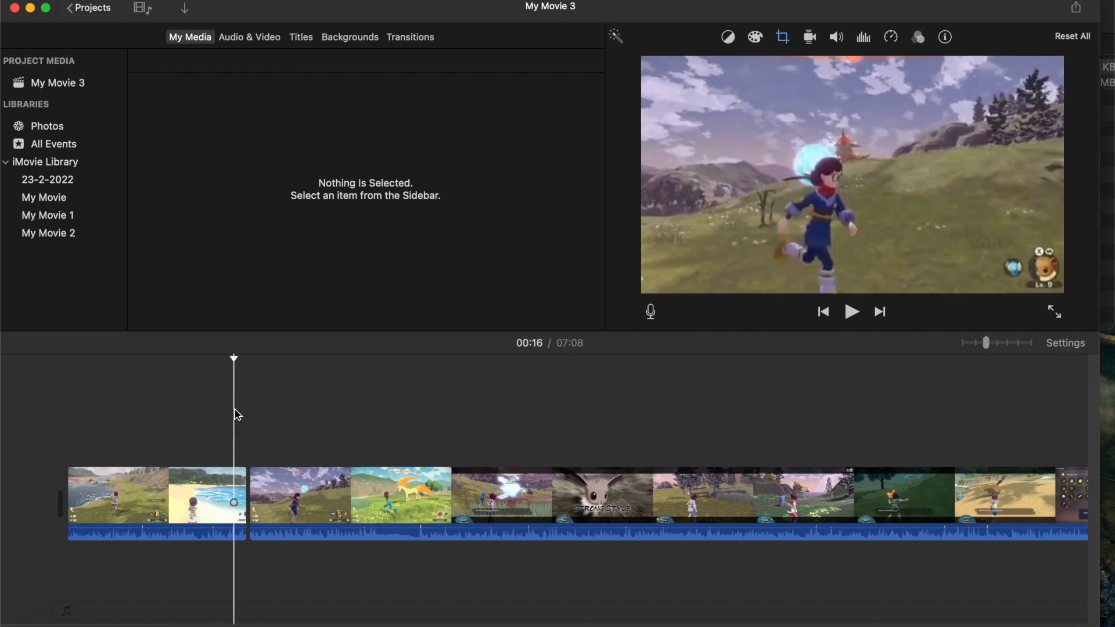
{"action": "left_click", "coordinate": [1108, 16]}
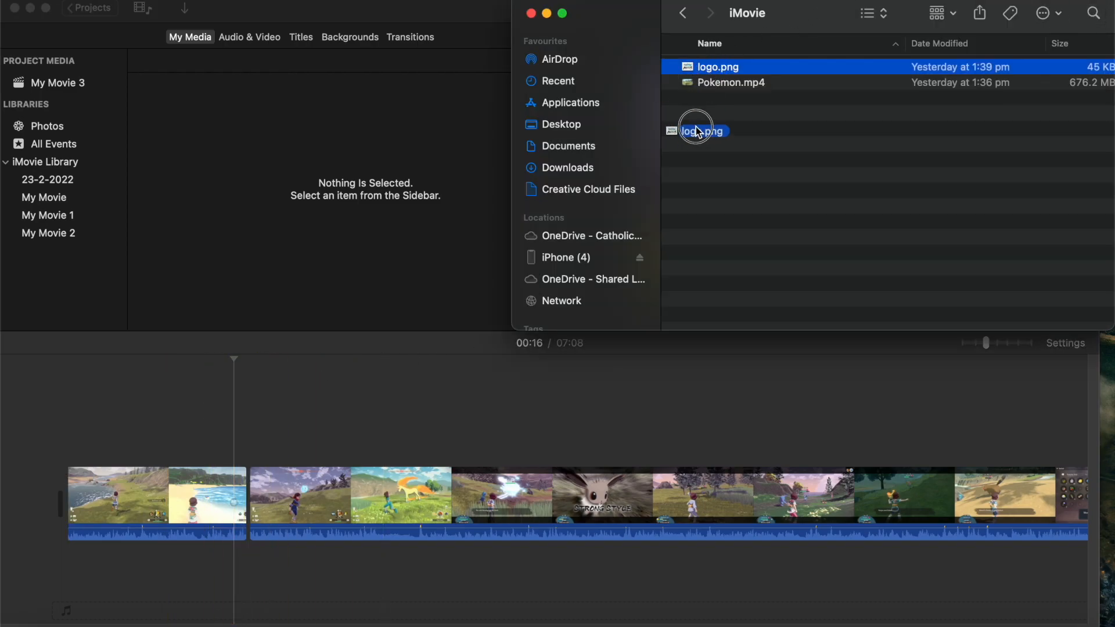
{"action": "left_click_drag", "start_coordinate": [691, 162], "coordinate": [249, 493]}
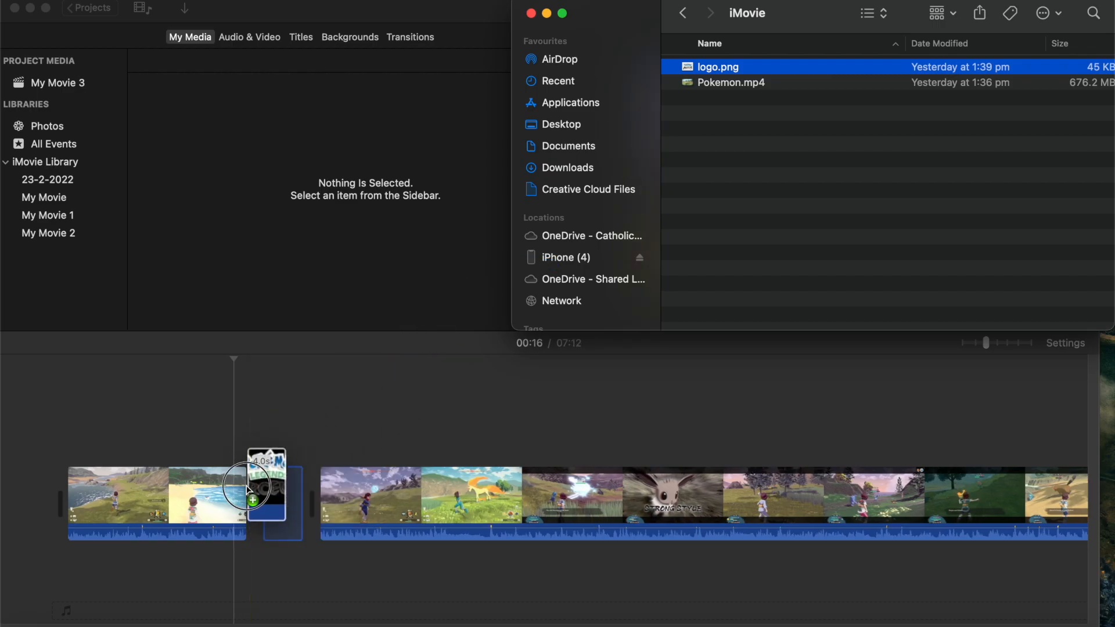
{"action": "left_click", "coordinate": [286, 418]}
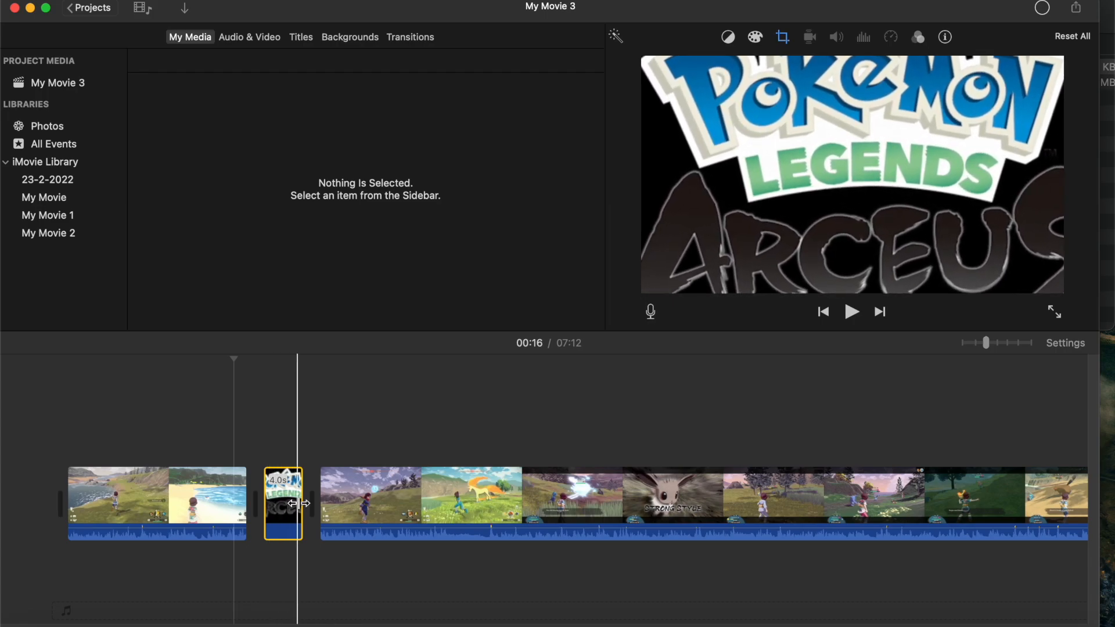
Enlarge the logo image's Ken Burns end frame to match its start frame
{"action": "left_click", "coordinate": [288, 379]}
{"action": "left_click", "coordinate": [788, 37]}
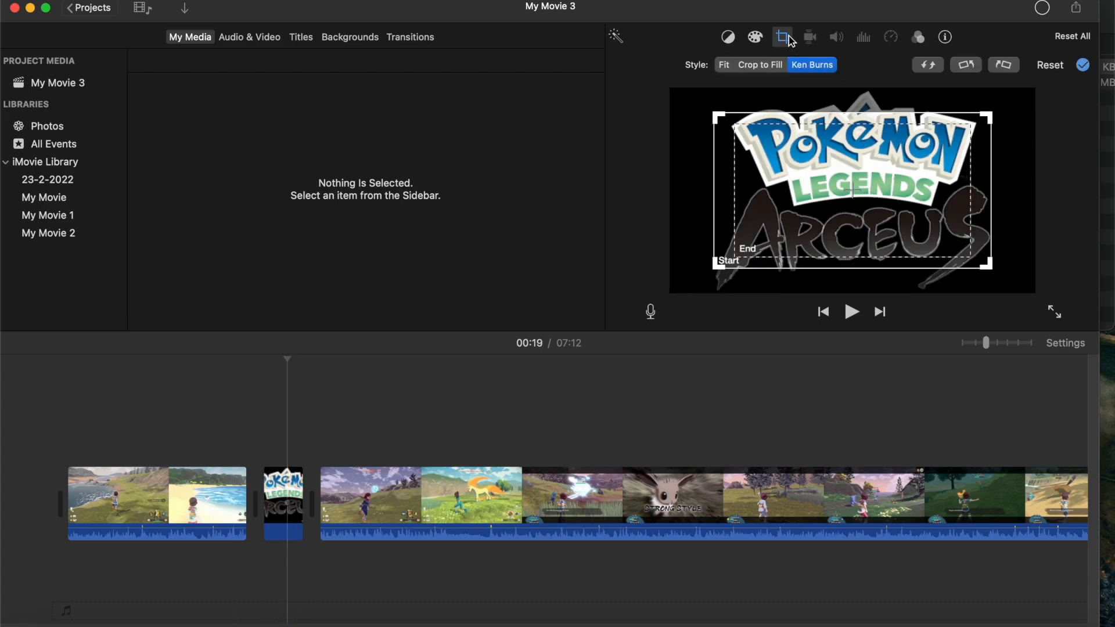
{"action": "left_click_drag", "start_coordinate": [736, 124], "coordinate": [713, 114]}
{"action": "left_click_drag", "start_coordinate": [966, 255], "coordinate": [986, 264]}
Play back the change from the first clip to the logo image from about 00:16
{"action": "left_click", "coordinate": [249, 390]}
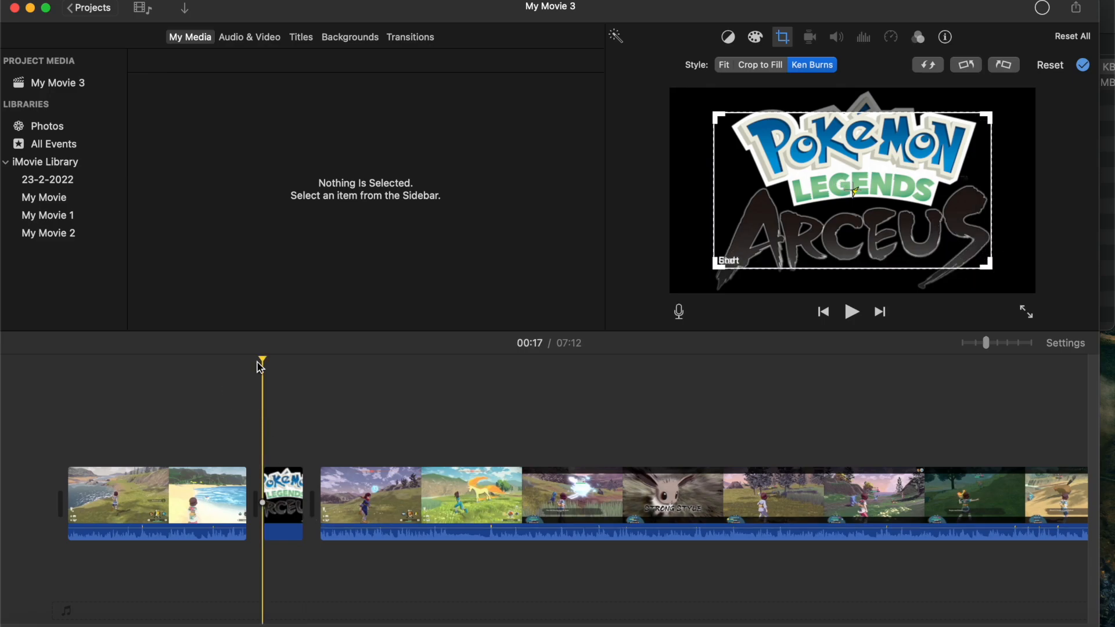
{"action": "mouse_move", "coordinate": [262, 355]}
{"action": "left_mouse_down"}
{"action": "mouse_move", "coordinate": [298, 351]}
{"action": "mouse_move", "coordinate": [271, 354]}
{"action": "left_mouse_up"}
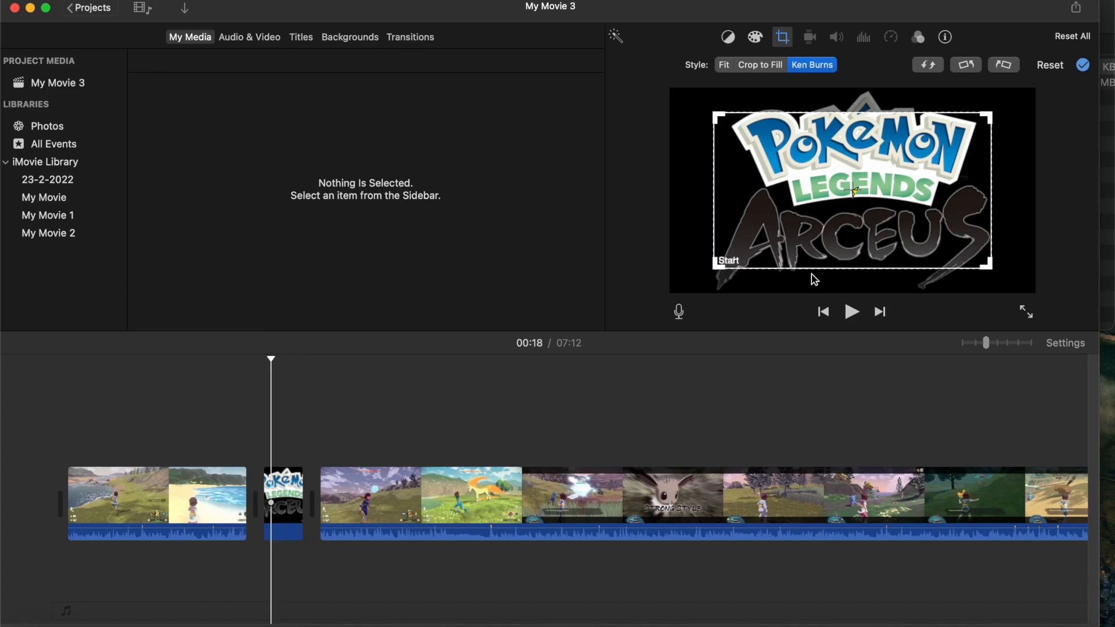
{"action": "left_click", "coordinate": [236, 367]}
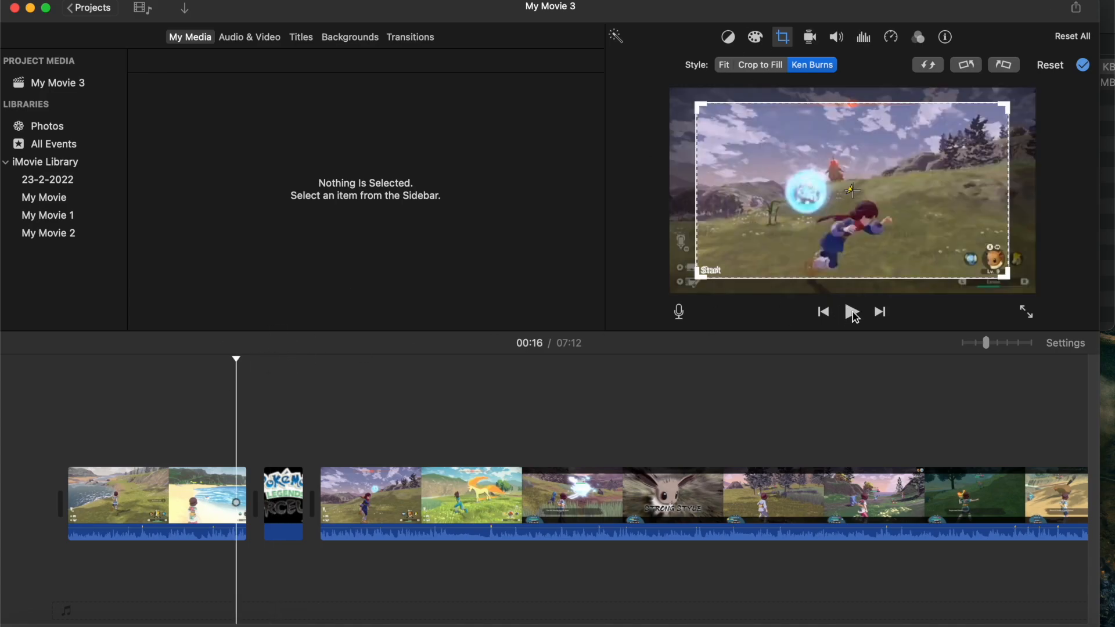
{"action": "left_click", "coordinate": [852, 312]}
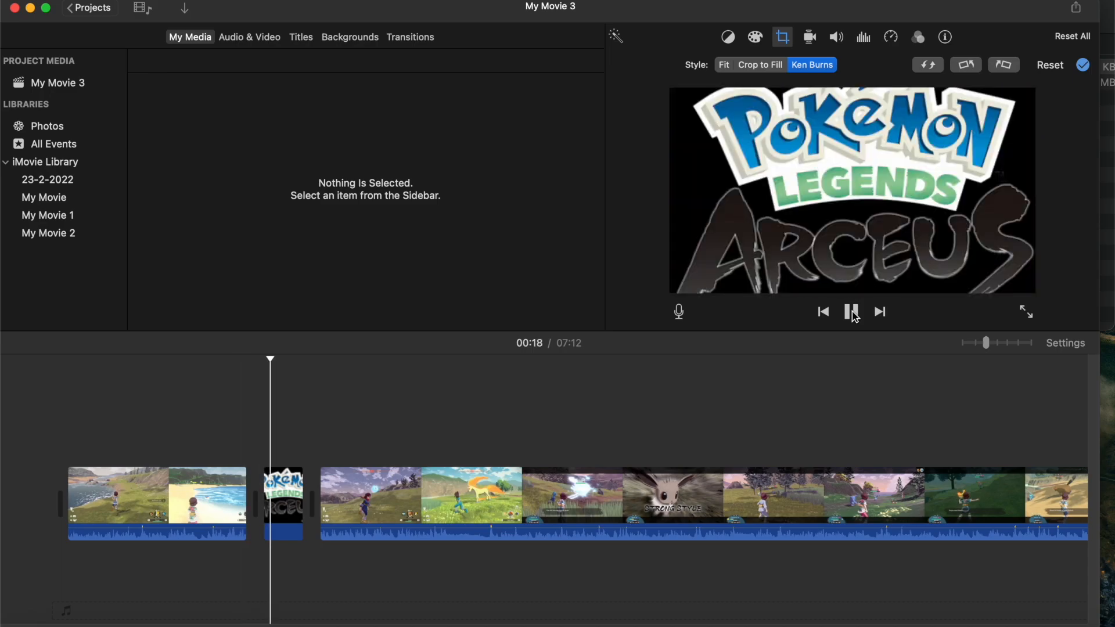
{"action": "left_click", "coordinate": [852, 312]}
Move the logo image above the end of the first clip as an overlay and play it back from 00:11
{"action": "left_click_drag", "start_coordinate": [292, 485], "coordinate": [229, 418]}
{"action": "left_click", "coordinate": [270, 360]}
{"action": "left_click_drag", "start_coordinate": [271, 360], "coordinate": [186, 368]}
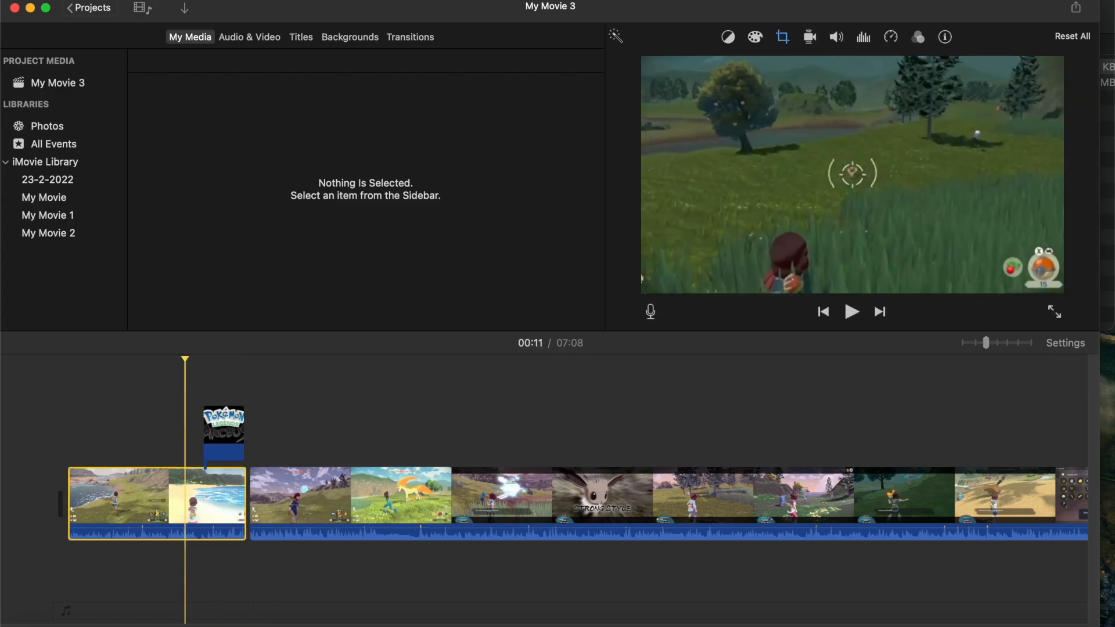
{"action": "key", "text": "space"}
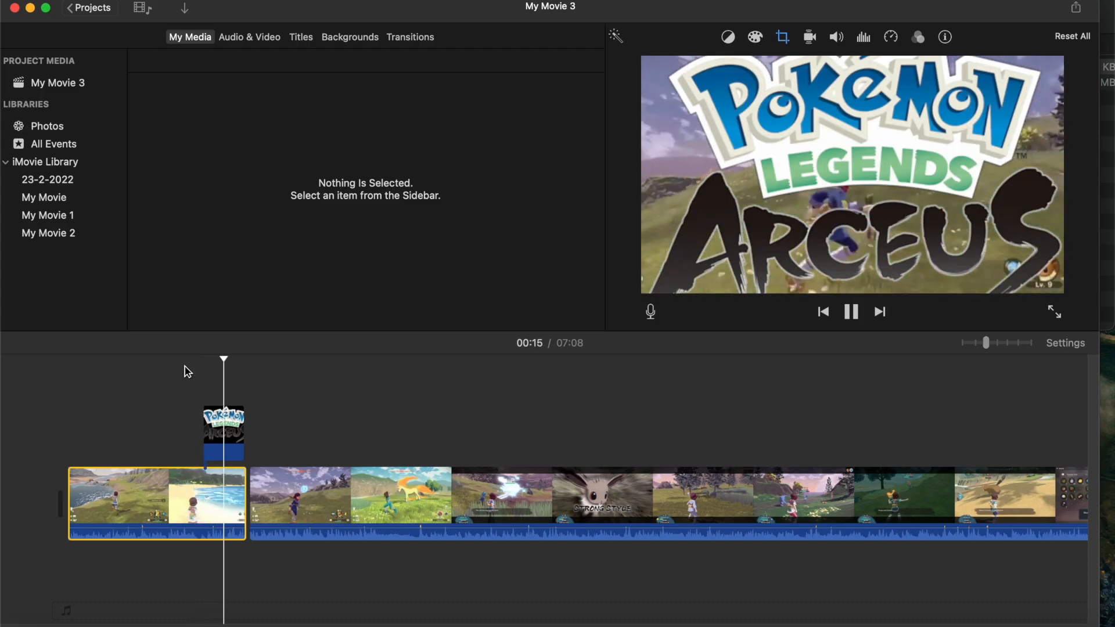
{"action": "key", "text": "space"}
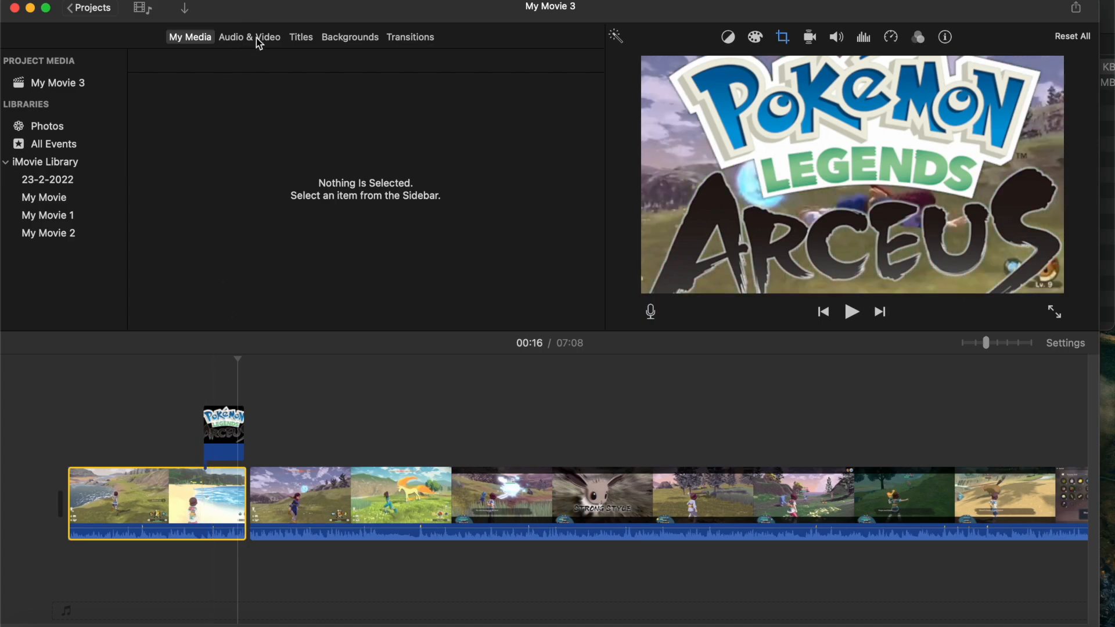
Add a Slide Lower Third title above the second clip and show its middle at 00:25
{"action": "left_click", "coordinate": [300, 38]}
{"action": "left_click_drag", "start_coordinate": [165, 145], "coordinate": [318, 440]}
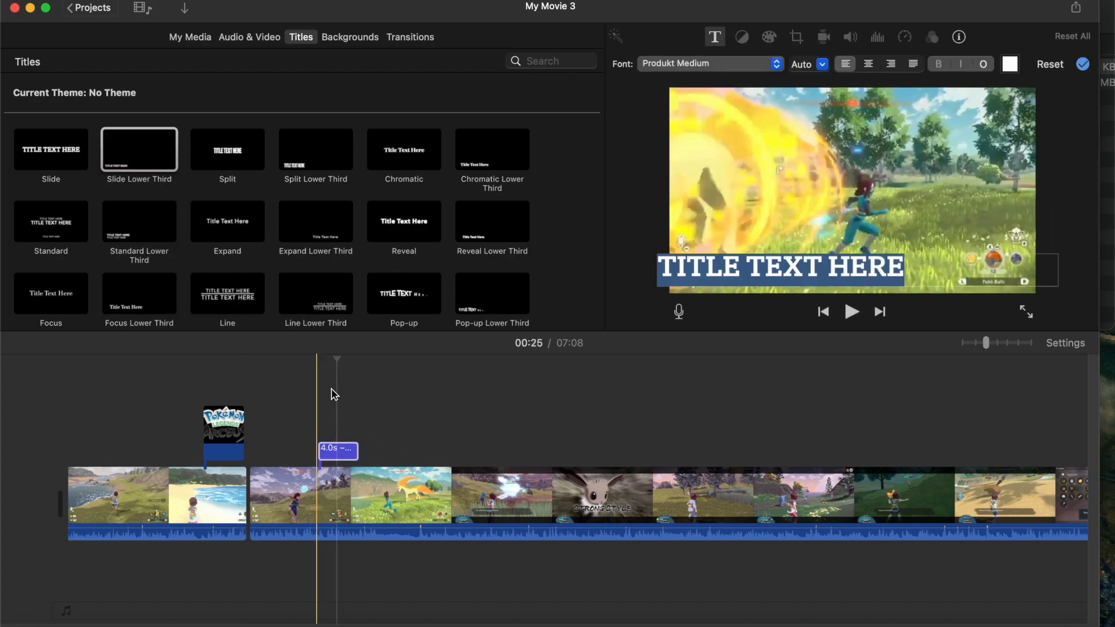
{"action": "left_click", "coordinate": [334, 365]}
{"action": "left_click", "coordinate": [338, 364]}
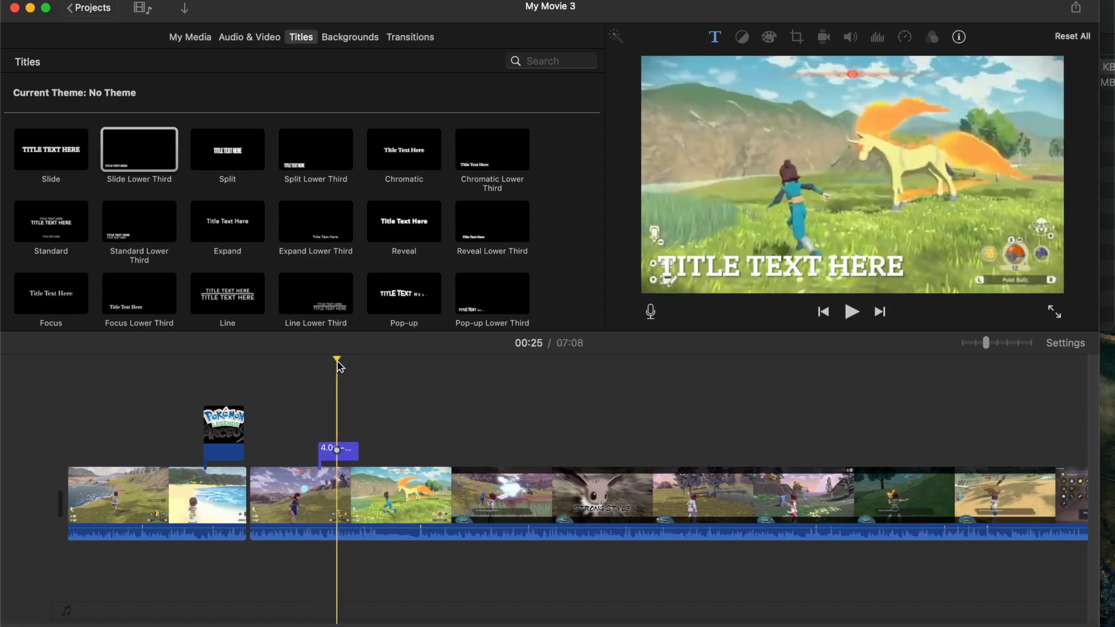
Replace the title's placeholder text with "POKEMON" and play the titled section back
{"action": "double_click", "coordinate": [710, 272]}
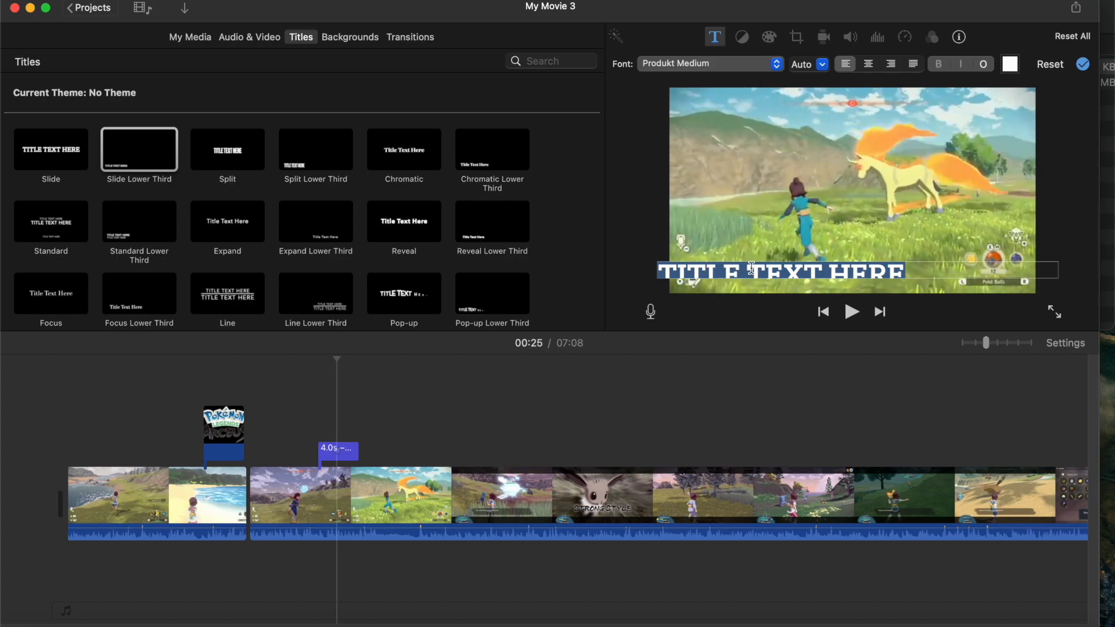
{"action": "type", "text": "PO"}
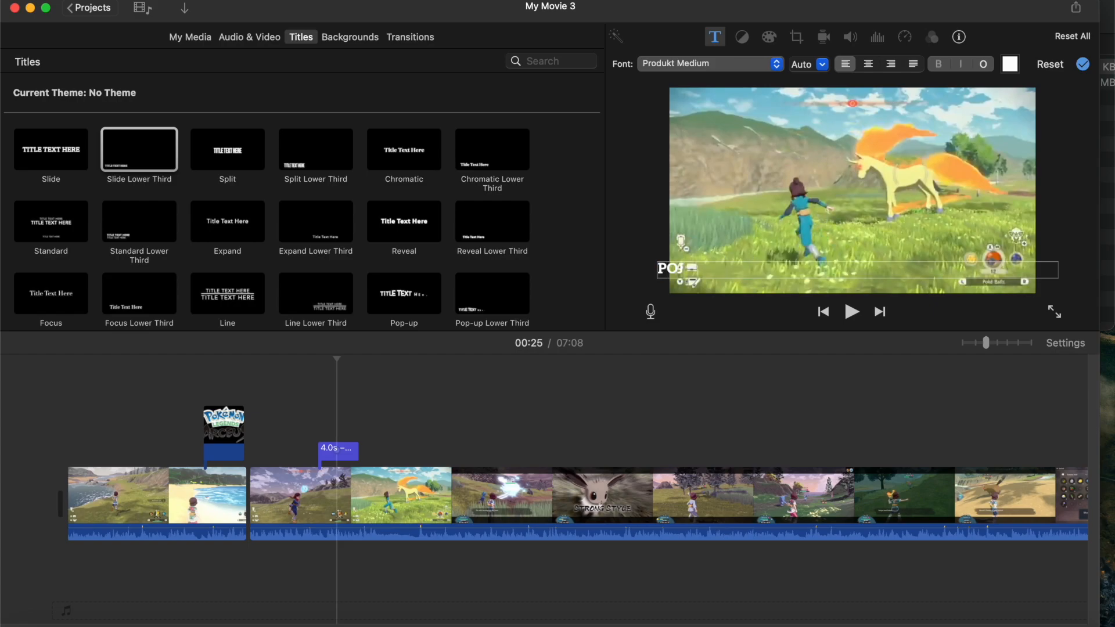
{"action": "type", "text": "KEMON"}
{"action": "left_click", "coordinate": [295, 383]}
{"action": "key", "text": "space"}
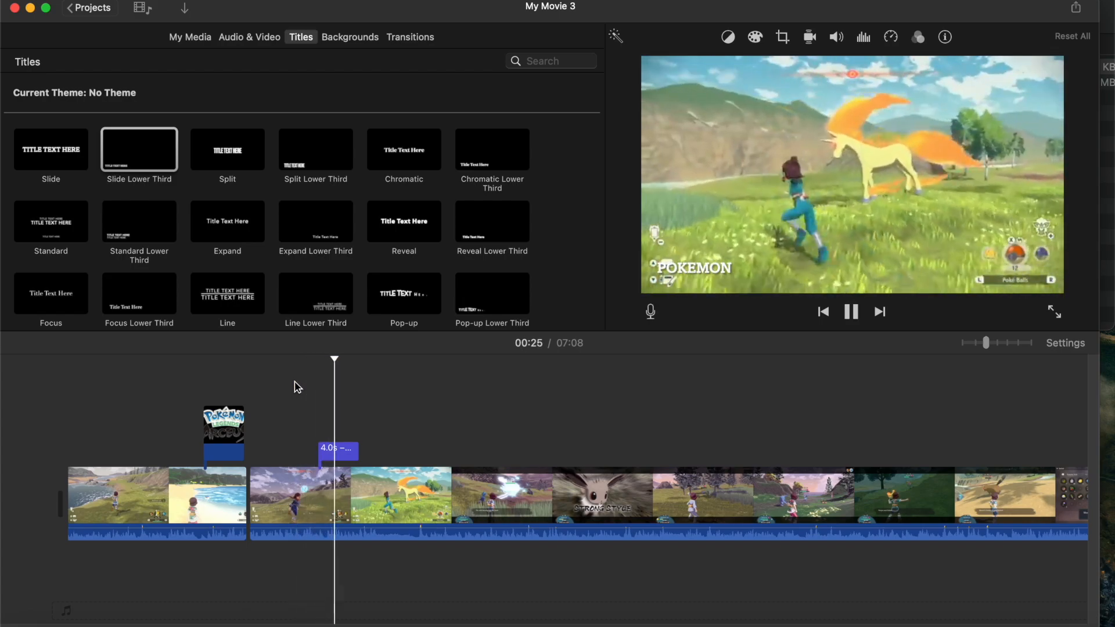
Shorten the lower-third title above the second clip to 3.0 seconds and show its middle at 00:25
{"action": "left_click", "coordinate": [326, 449]}
{"action": "left_click_drag", "start_coordinate": [356, 451], "coordinate": [346, 452]}
{"action": "left_click", "coordinate": [333, 394]}
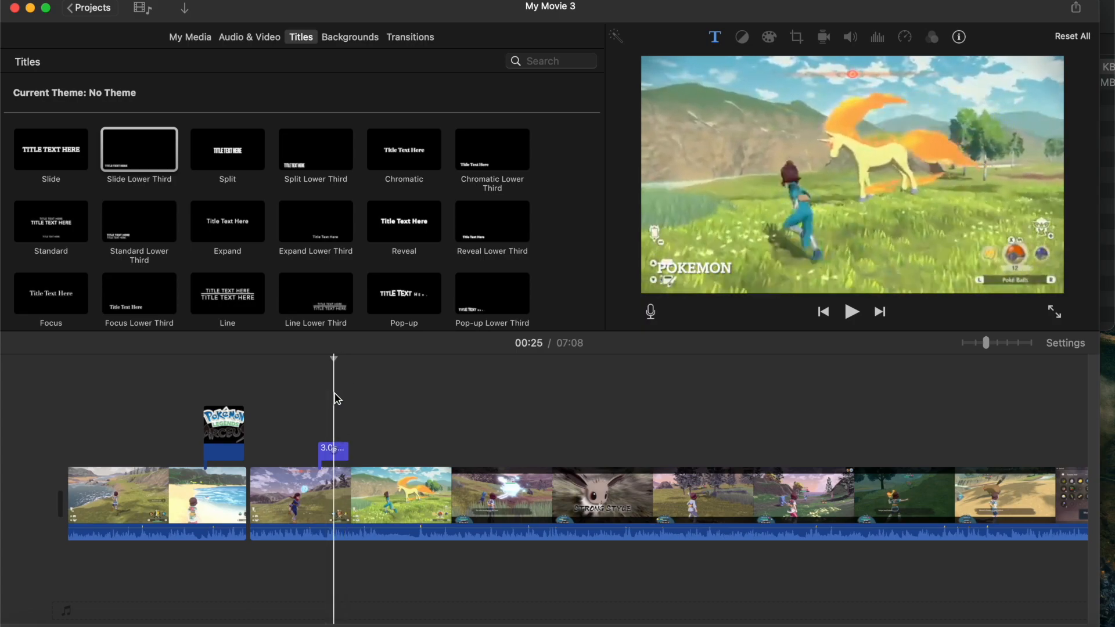
Set the font of the "POKEMON" title to Avenir Next Ultra Light
{"action": "left_click", "coordinate": [715, 37]}
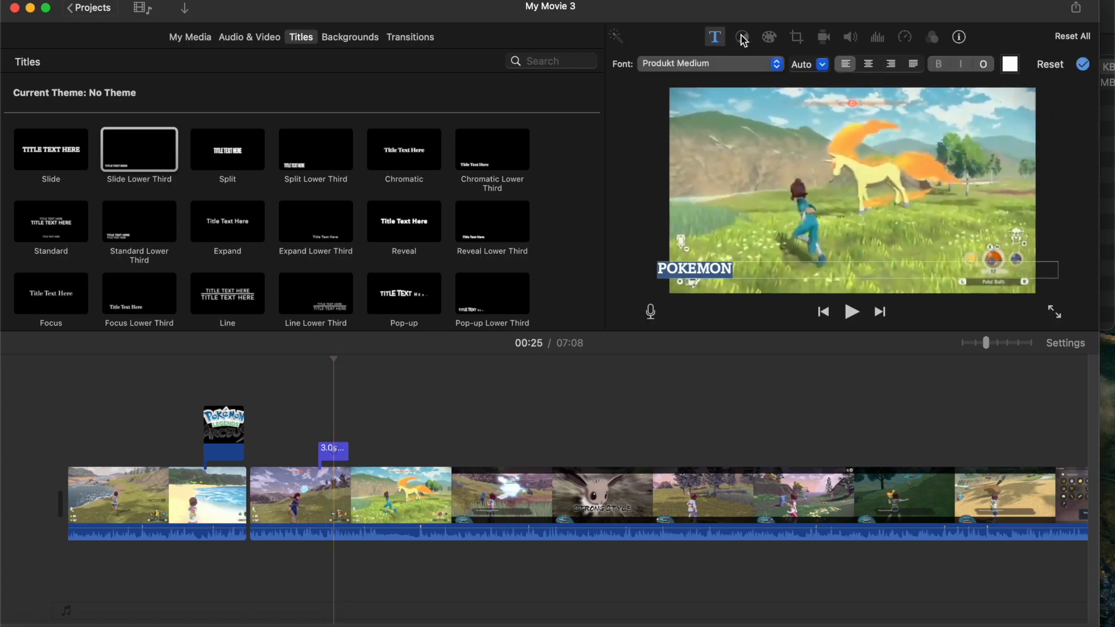
{"action": "left_click", "coordinate": [744, 65]}
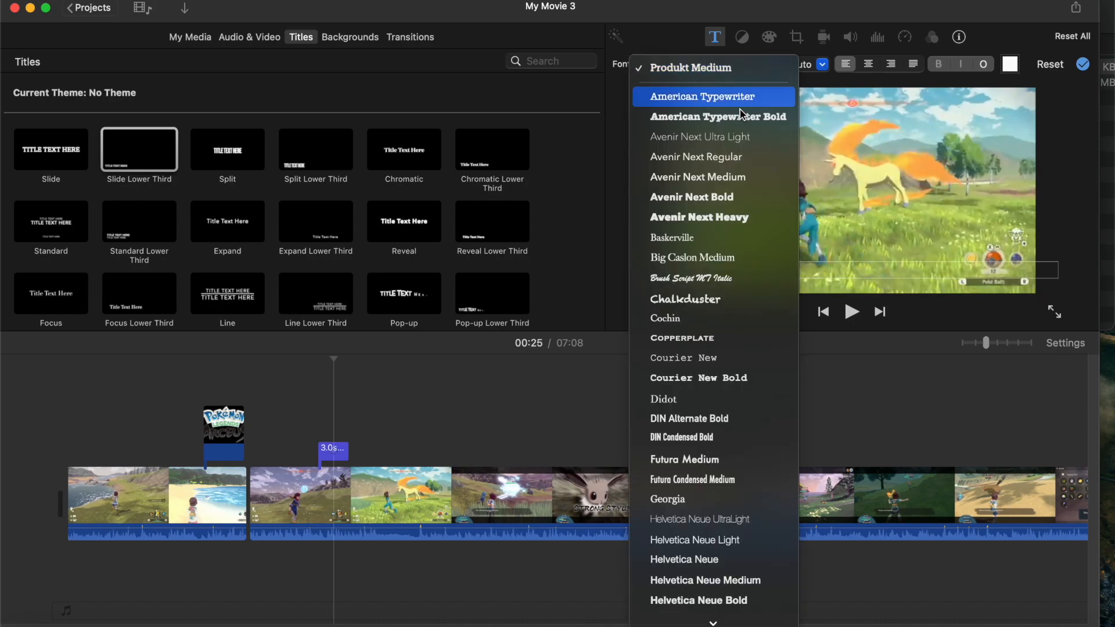
{"action": "left_click", "coordinate": [733, 128]}
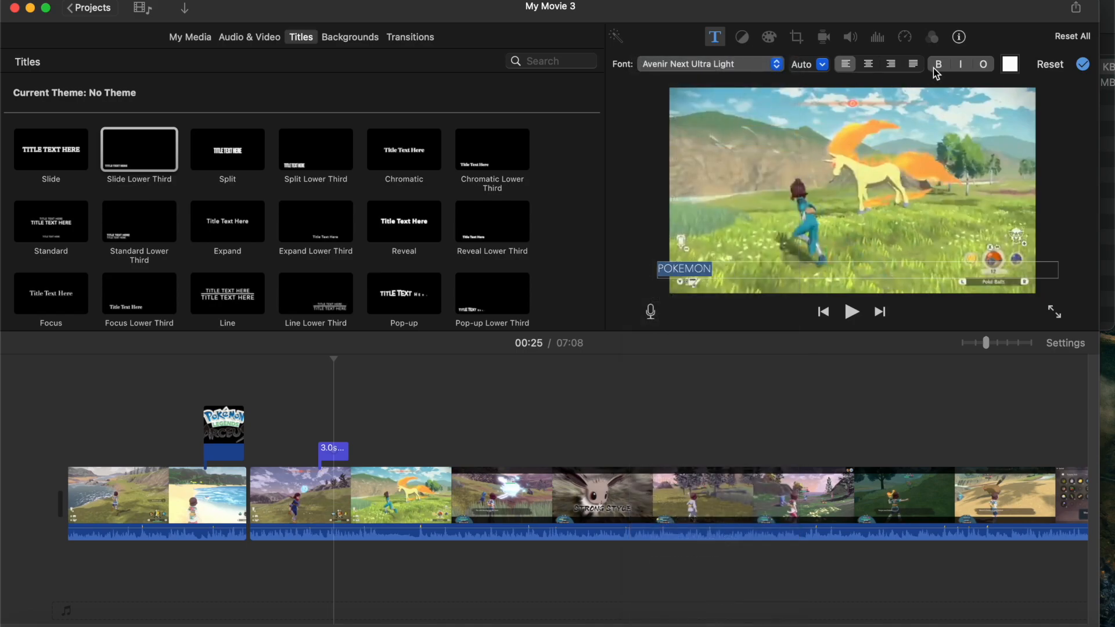
{"action": "left_click", "coordinate": [739, 34]}
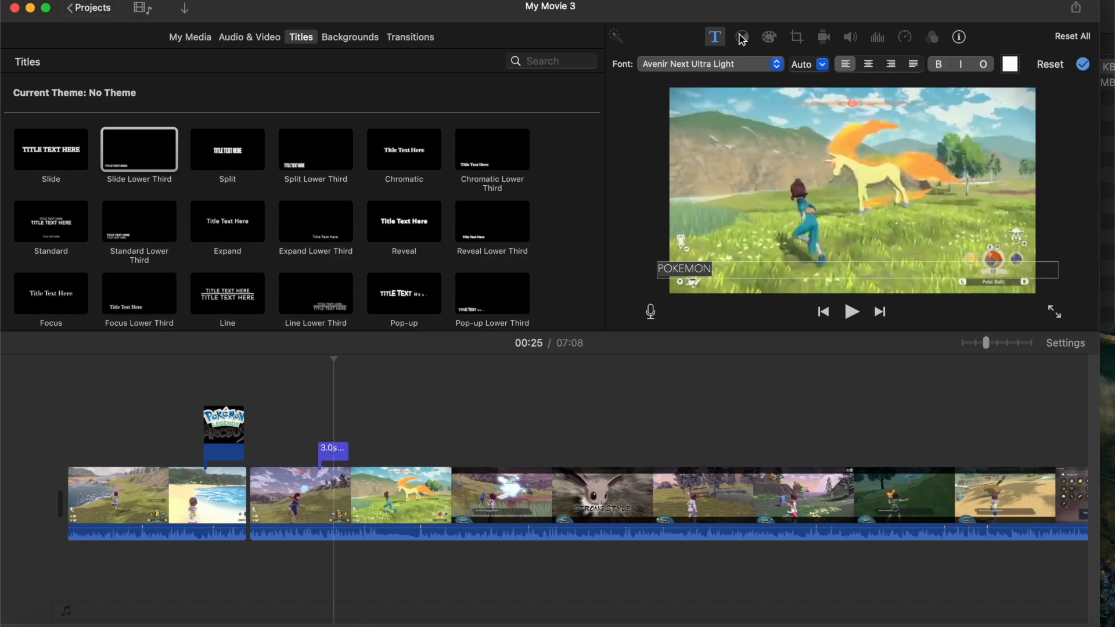
Color the "POKEMON" title text bright green and play the titled section back
{"action": "left_click", "coordinate": [1010, 65]}
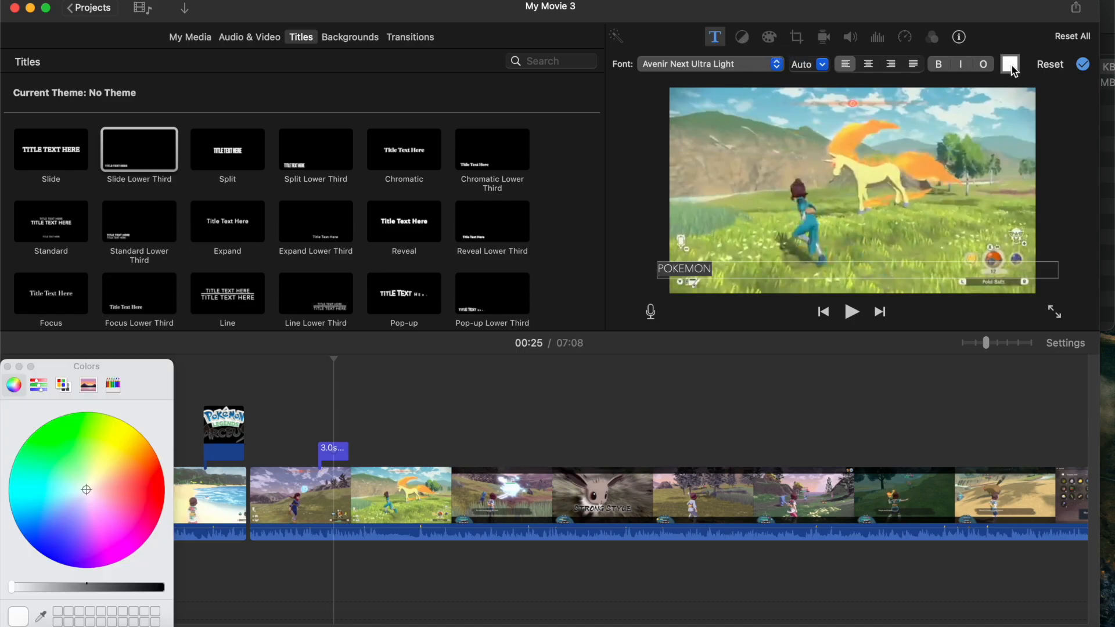
{"action": "left_click", "coordinate": [72, 433]}
{"action": "left_click", "coordinate": [8, 367]}
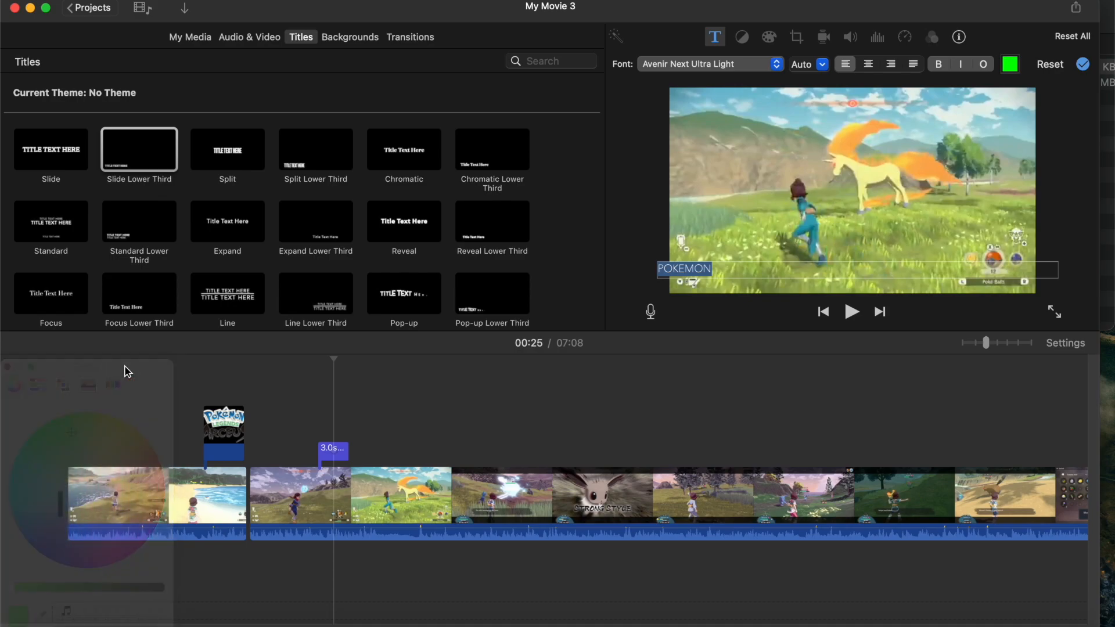
{"action": "left_click", "coordinate": [303, 361]}
{"action": "key", "text": "space"}
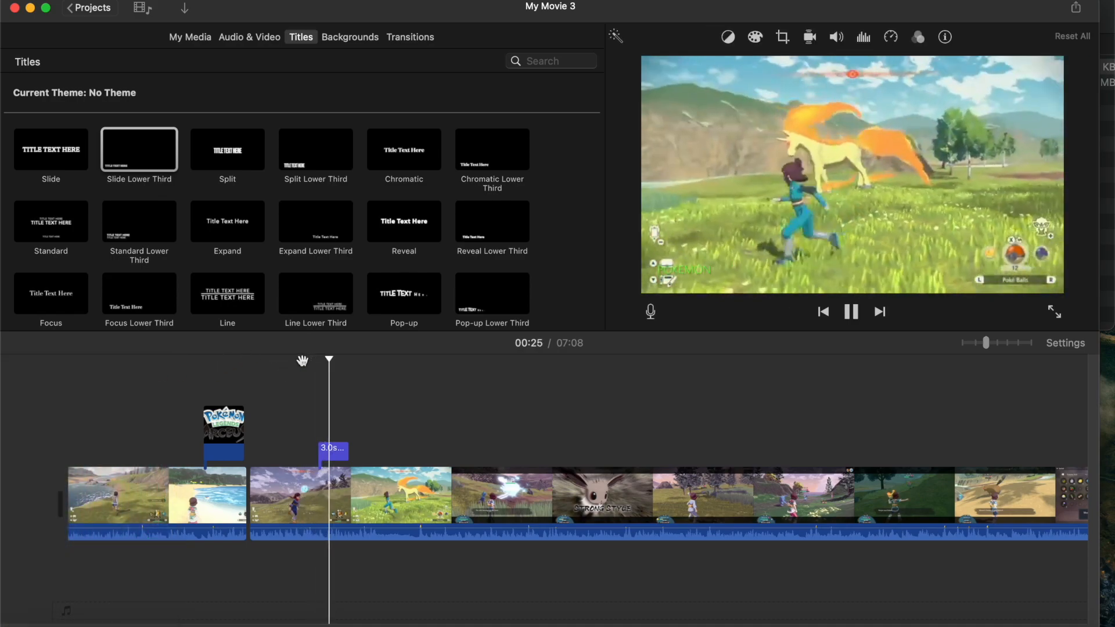
{"action": "key", "text": "space"}
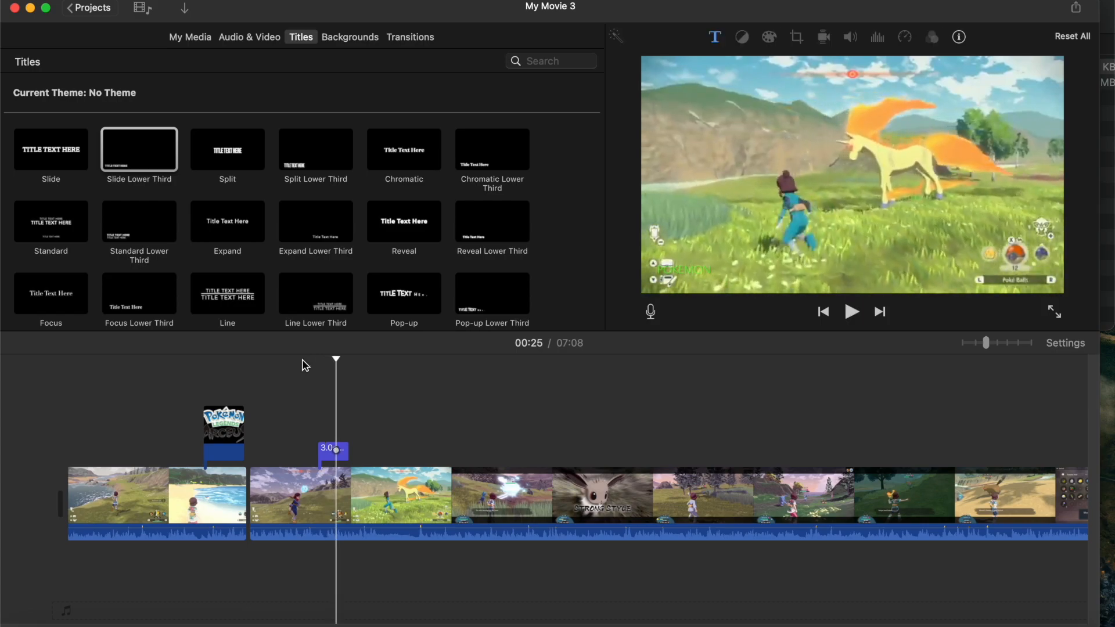
Add a Slide title above the very beginning of the first clip, keeping its placeholder text
{"action": "left_click", "coordinate": [61, 145]}
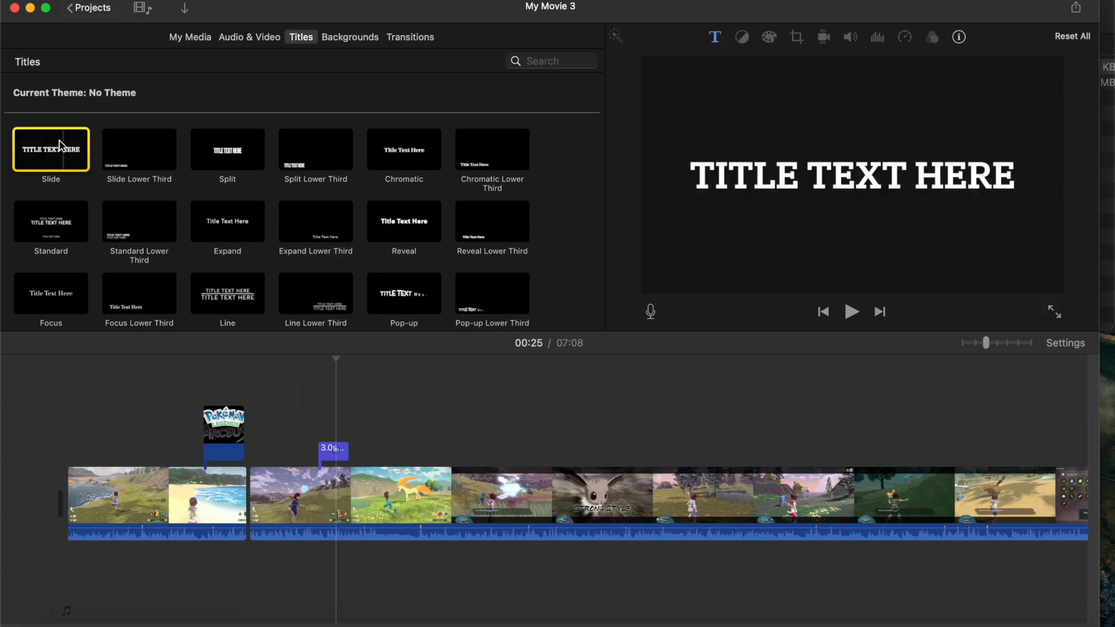
{"action": "left_click_drag", "start_coordinate": [62, 142], "coordinate": [69, 445]}
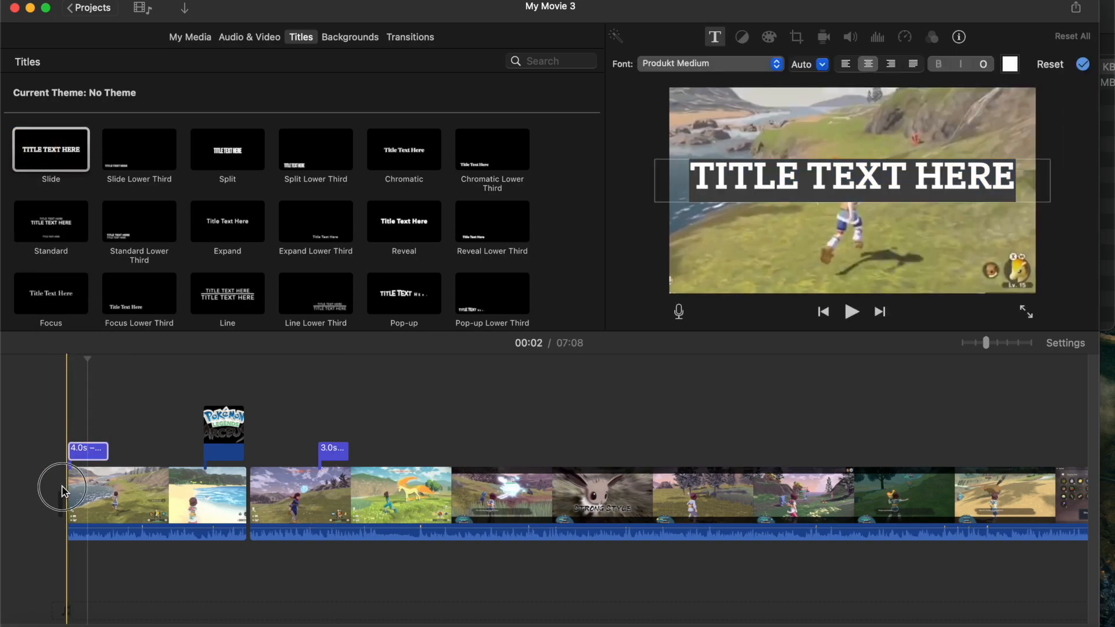
{"action": "left_click", "coordinate": [88, 452]}
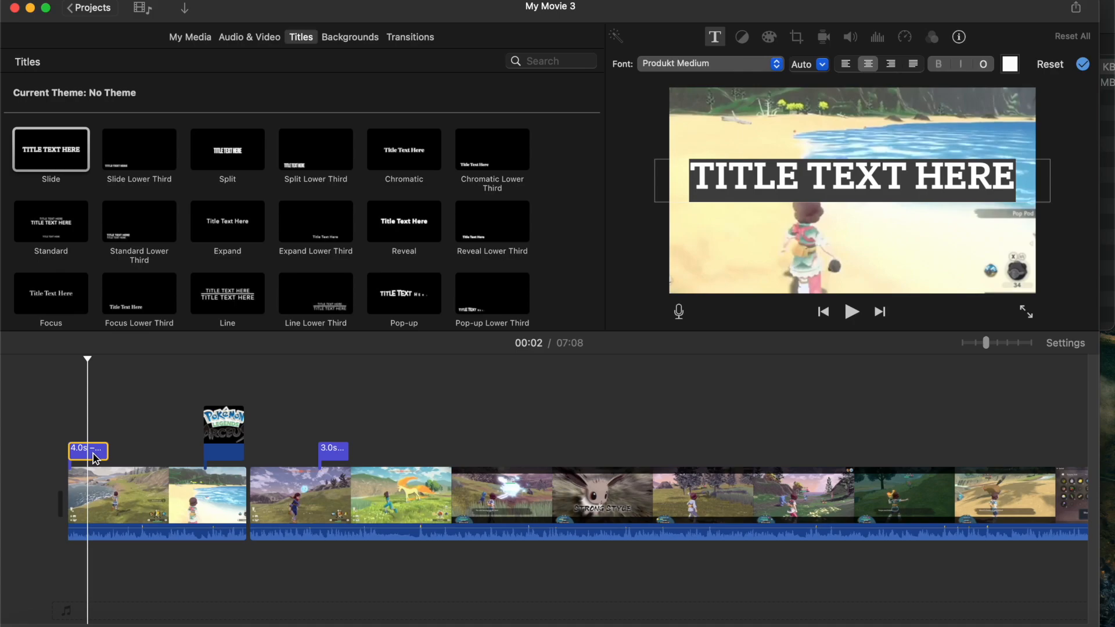
Detach the audio from the first clip
{"action": "left_click", "coordinate": [155, 502]}
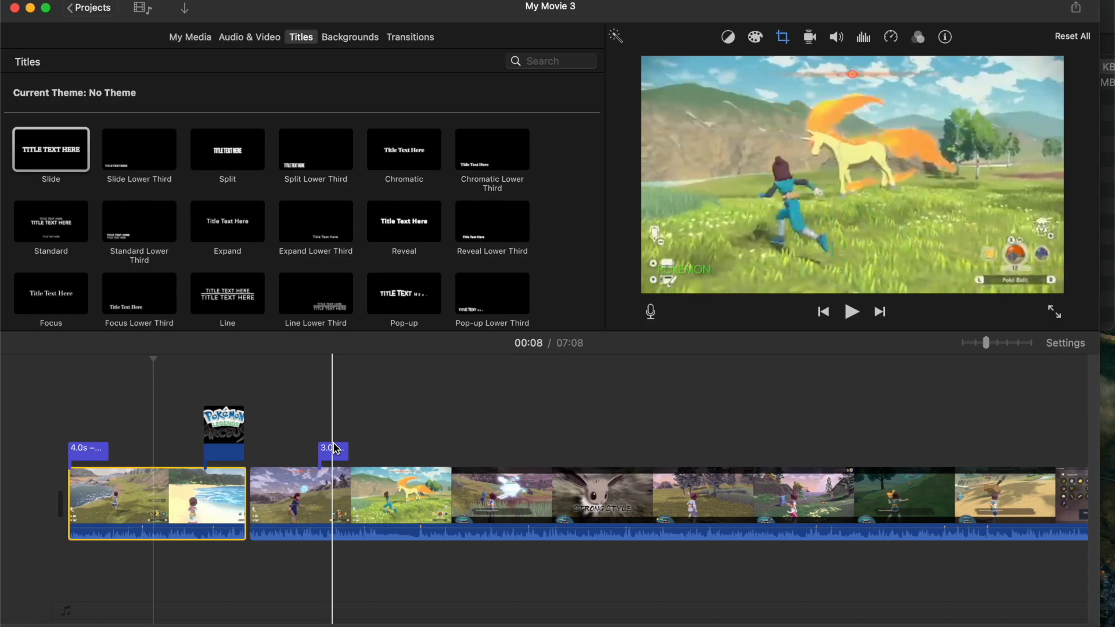
{"action": "right_click", "coordinate": [193, 515]}
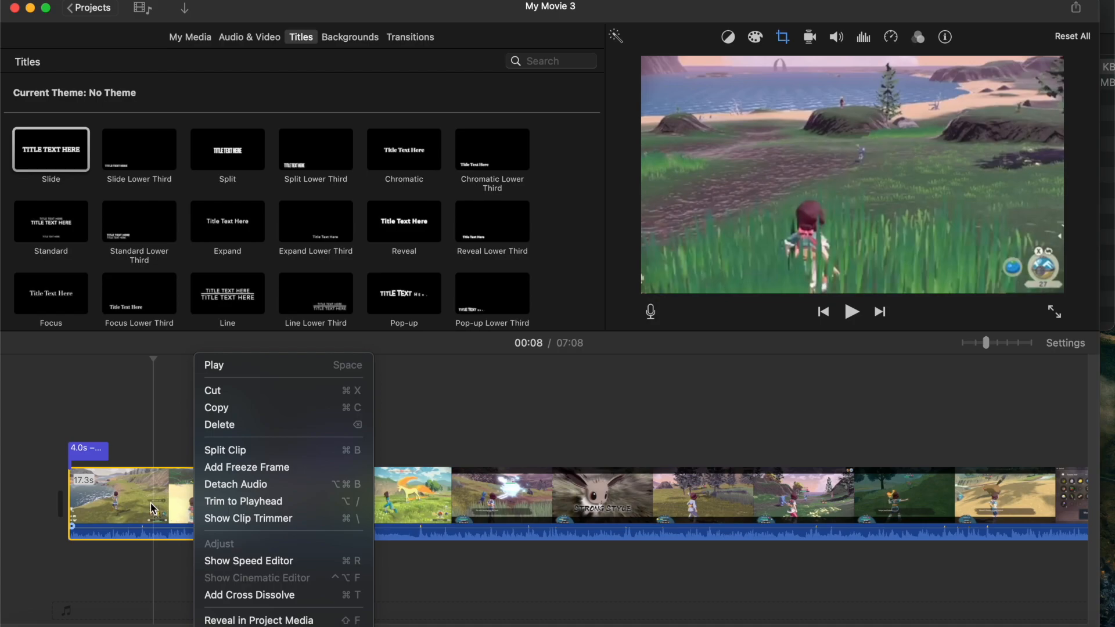
{"action": "left_click", "coordinate": [211, 485]}
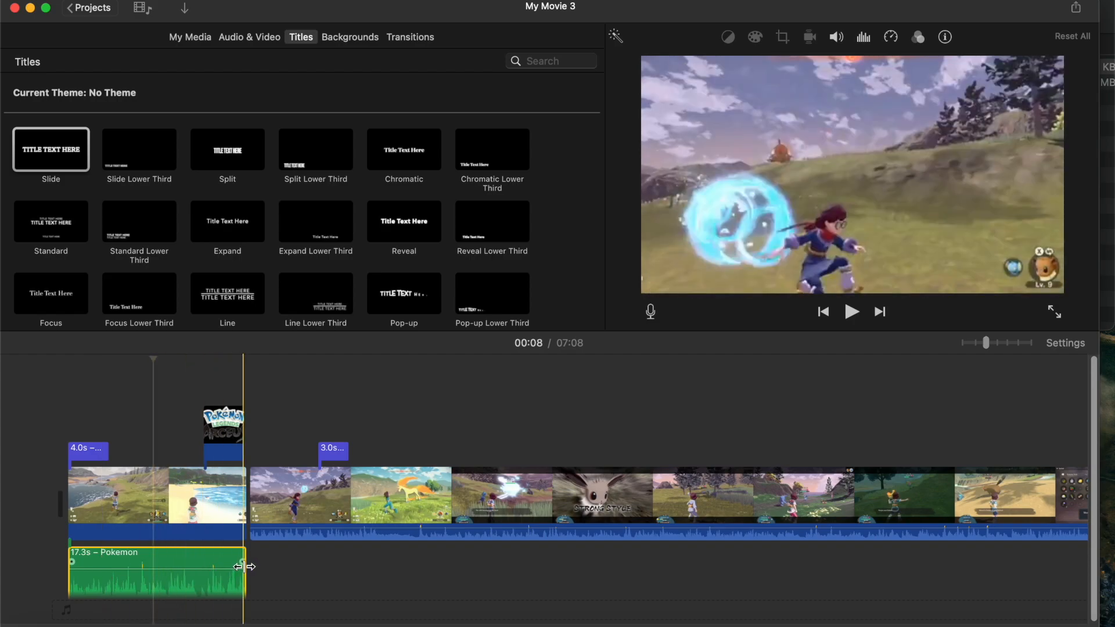
Trim the end of the first clip's detached audio to 10.3 seconds, and delete that audio clip
{"action": "mouse_move", "coordinate": [242, 566]}
{"action": "left_mouse_down"}
{"action": "mouse_move", "coordinate": [169, 567]}
{"action": "mouse_move", "coordinate": [235, 563]}
{"action": "left_mouse_up"}
{"action": "left_click_drag", "start_coordinate": [216, 565], "coordinate": [172, 572]}
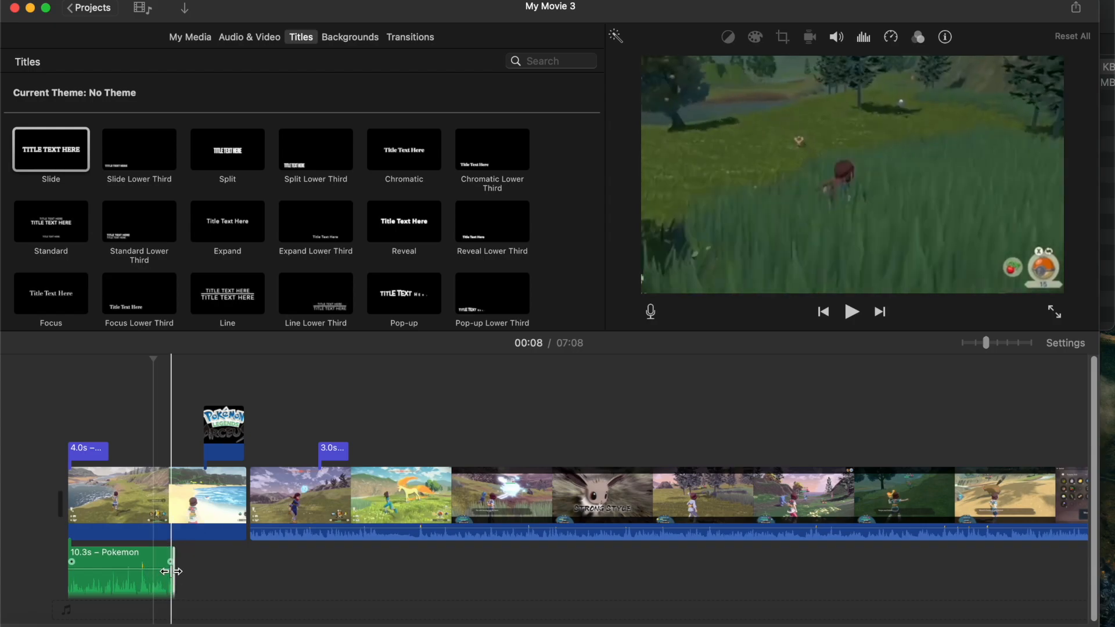
{"action": "left_click", "coordinate": [164, 562]}
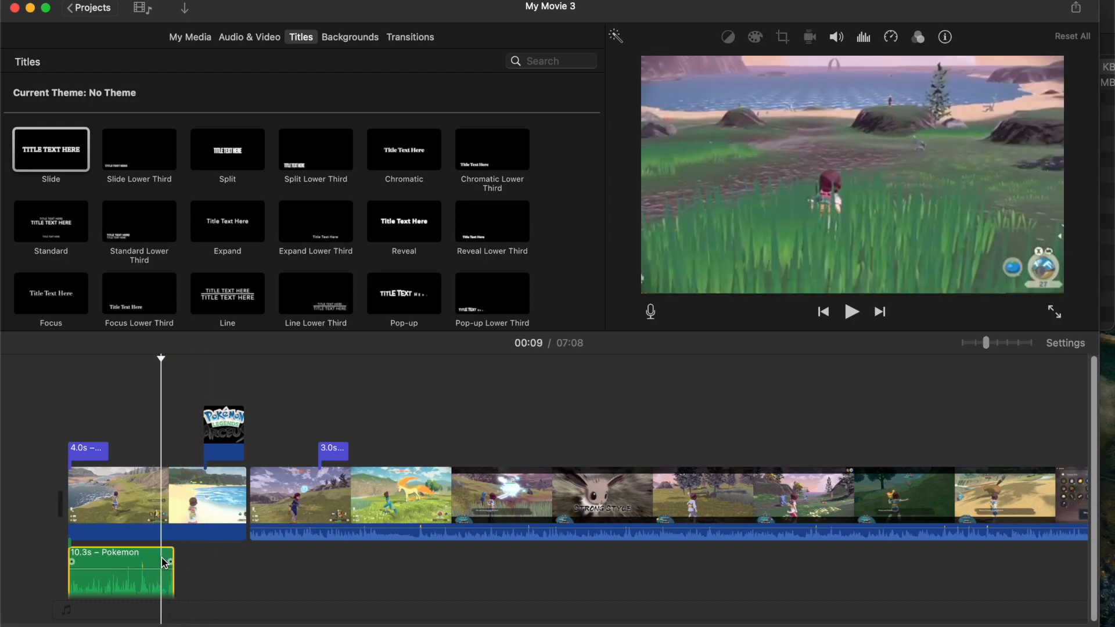
{"action": "key", "text": "Delete"}
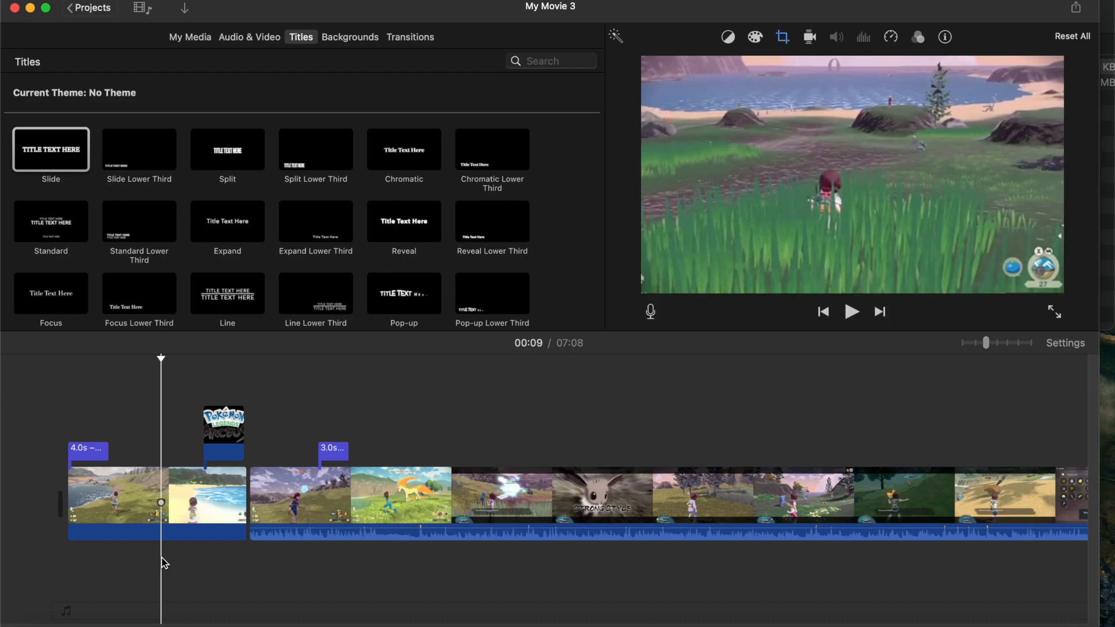
Add a Cross Blur transition between the first and second clips
{"action": "left_click", "coordinate": [419, 41]}
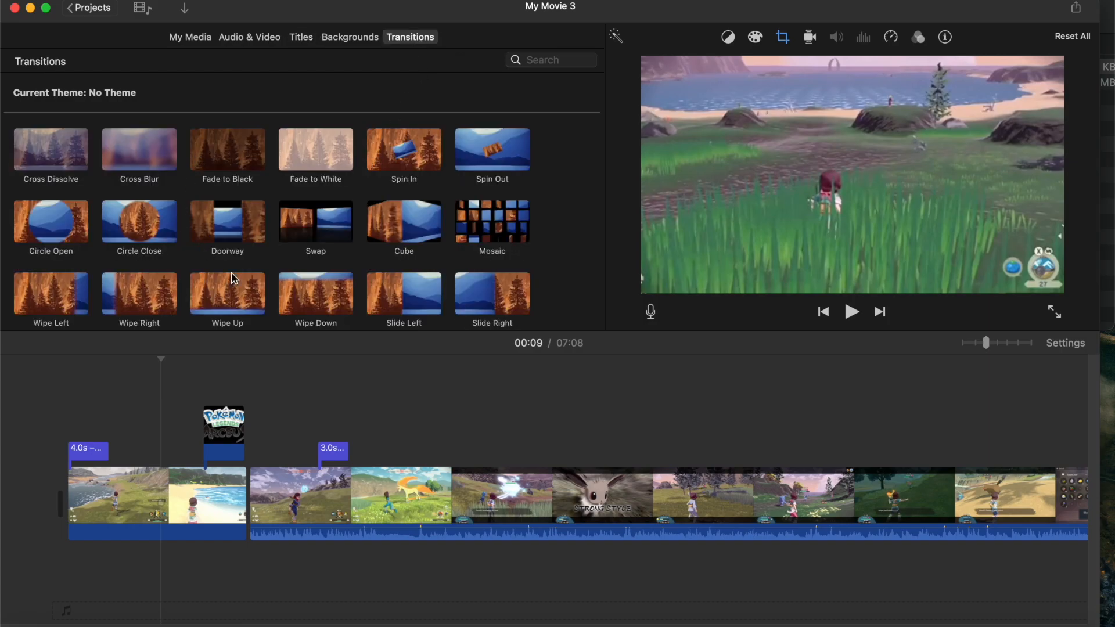
{"action": "scroll", "coordinate": [416, 248], "scroll_direction": "down", "scroll_amount": 2}
{"action": "scroll", "coordinate": [417, 248], "scroll_direction": "up", "scroll_amount": 2}
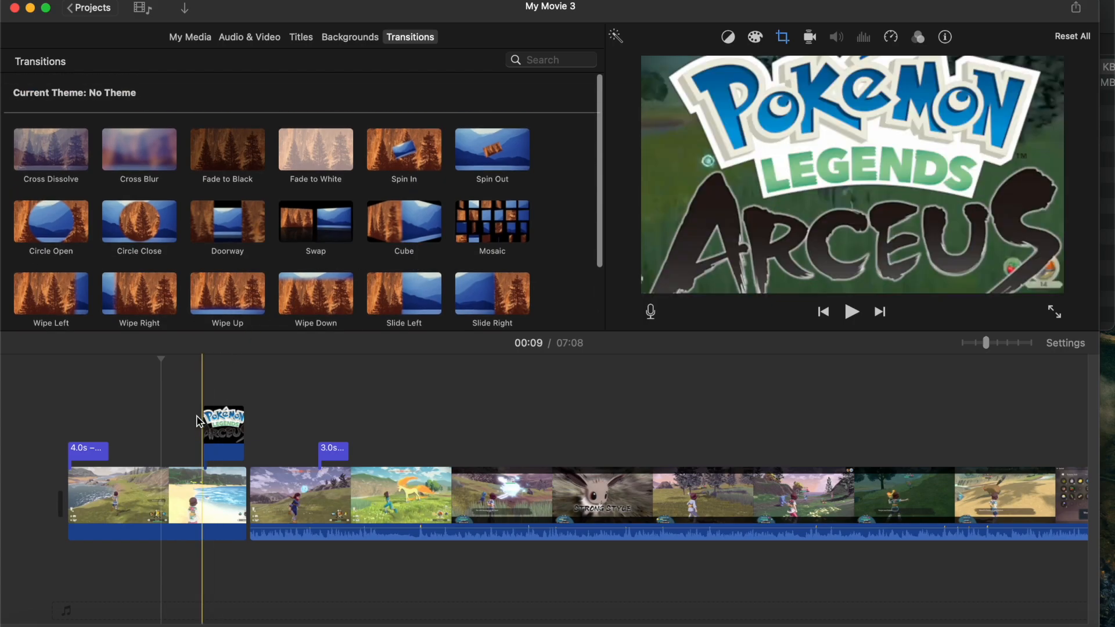
{"action": "left_click", "coordinate": [159, 174]}
{"action": "left_click_drag", "start_coordinate": [258, 167], "coordinate": [252, 524]}
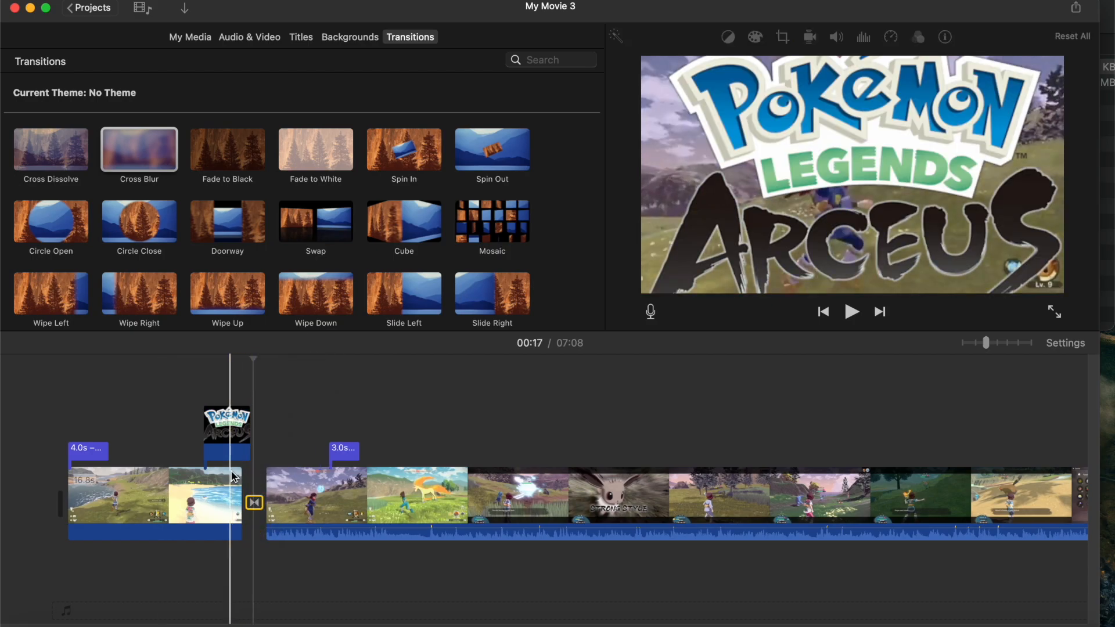
Shorten the logo overlay to end with the first clip and play back the transition from 00:15
{"action": "left_click_drag", "start_coordinate": [249, 413], "coordinate": [239, 416]}
{"action": "left_click", "coordinate": [223, 380]}
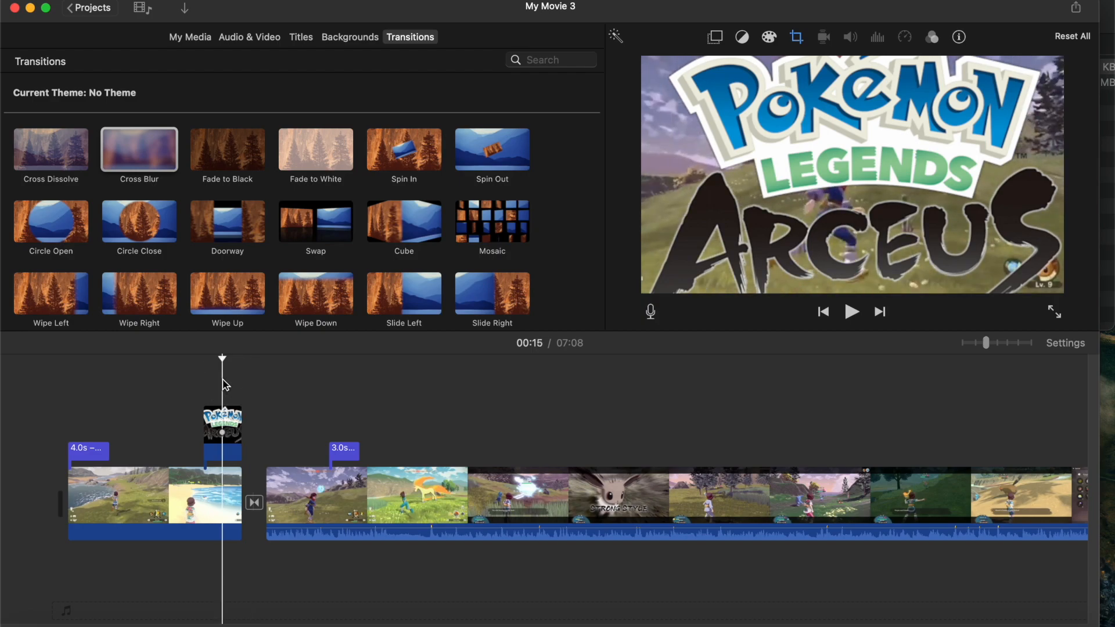
{"action": "key", "text": "space"}
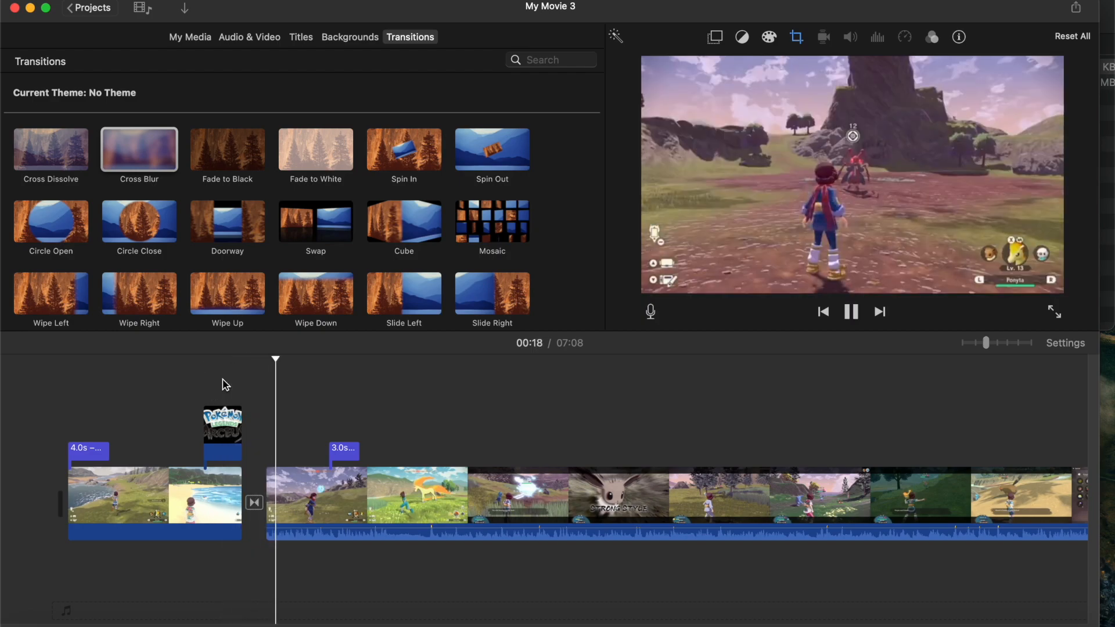
{"action": "key", "text": "space"}
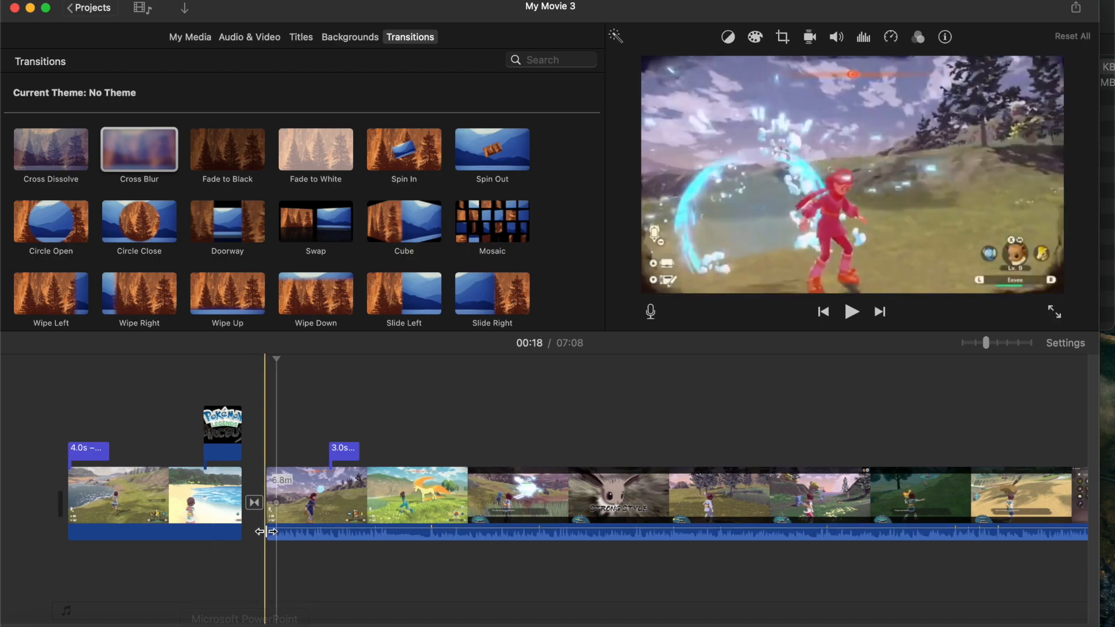
Replace the Cross Blur transition between the first two clips with Circle Close and play it back
{"action": "left_click", "coordinate": [255, 503]}
{"action": "key", "text": "Delete"}
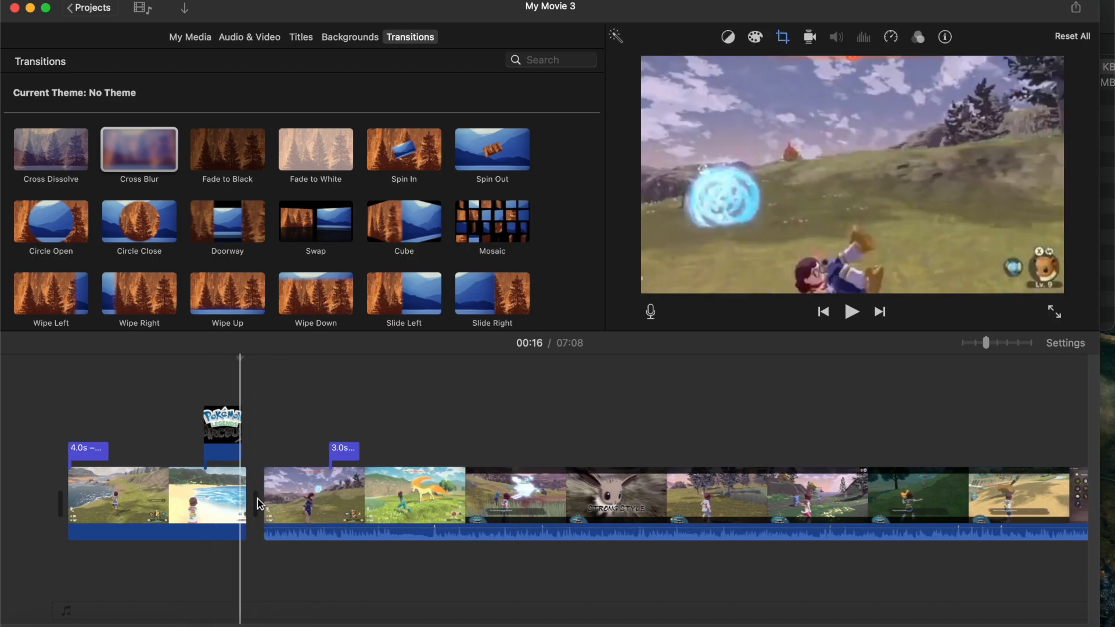
{"action": "left_click_drag", "start_coordinate": [150, 238], "coordinate": [253, 501]}
{"action": "key", "text": "space"}
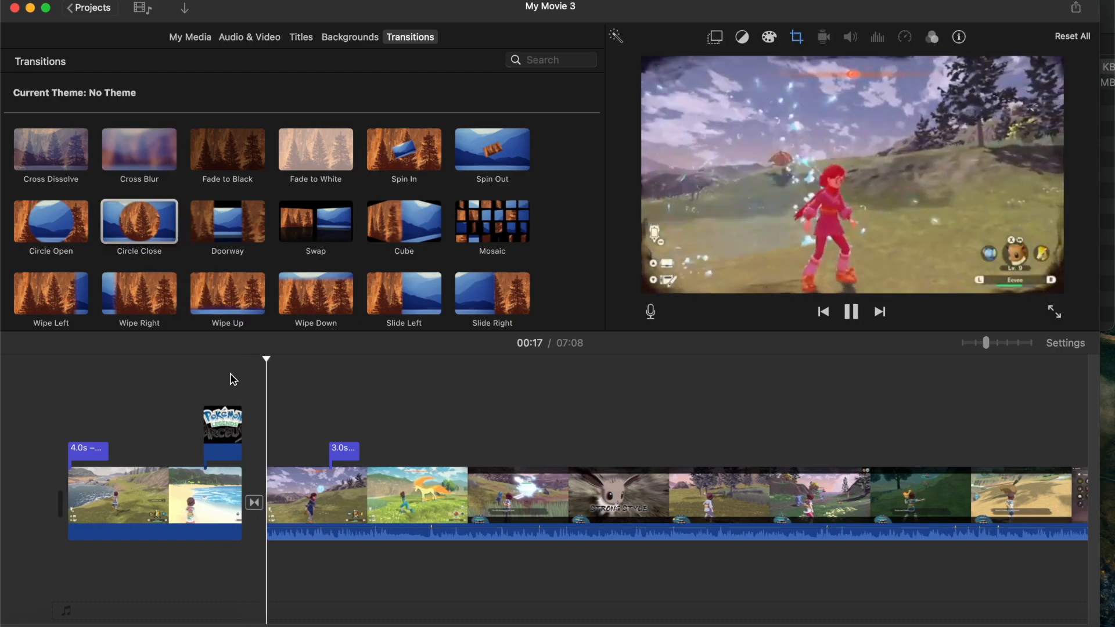
{"action": "key", "text": "space"}
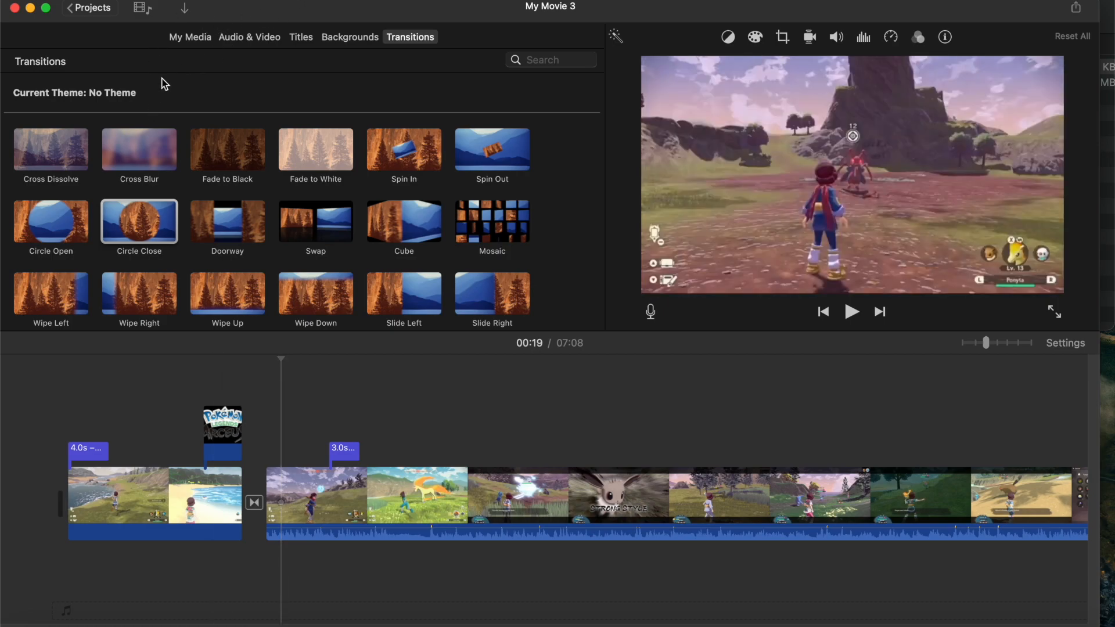
Start sharing the movie as a file and select its whole title for editing in the export settings
{"action": "left_click", "coordinate": [95, 4]}
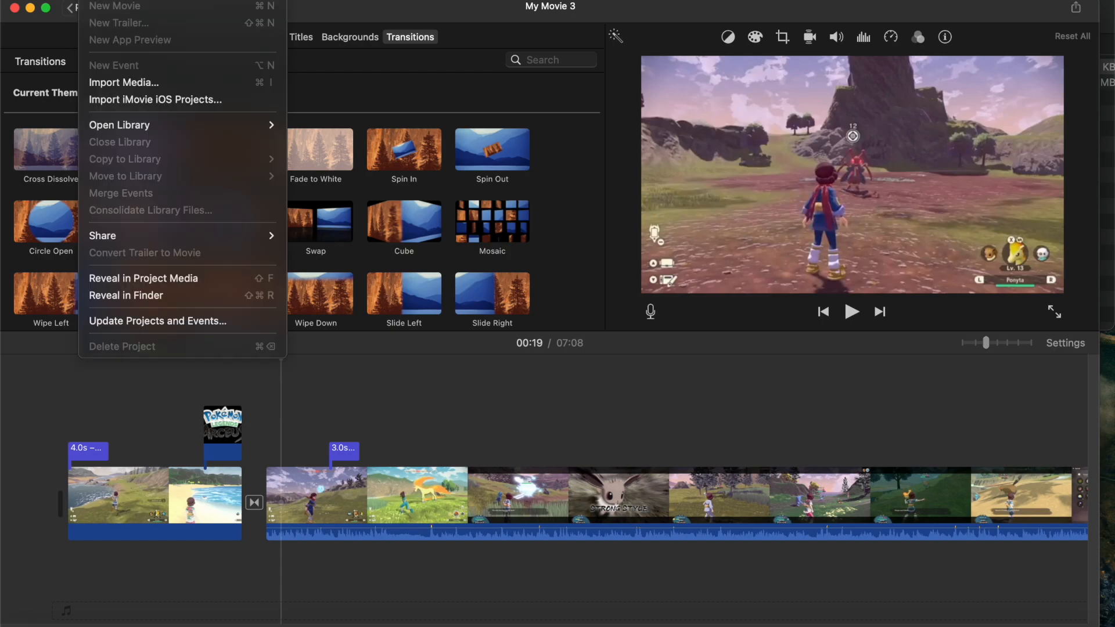
{"action": "mouse_move", "coordinate": [168, 243]}
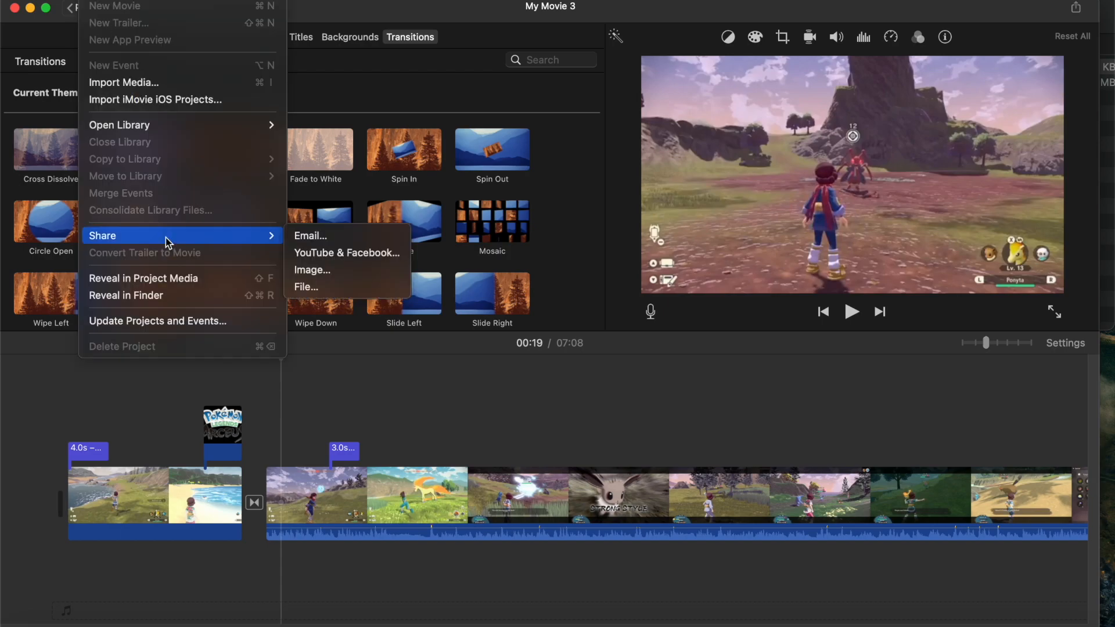
{"action": "left_click", "coordinate": [319, 287]}
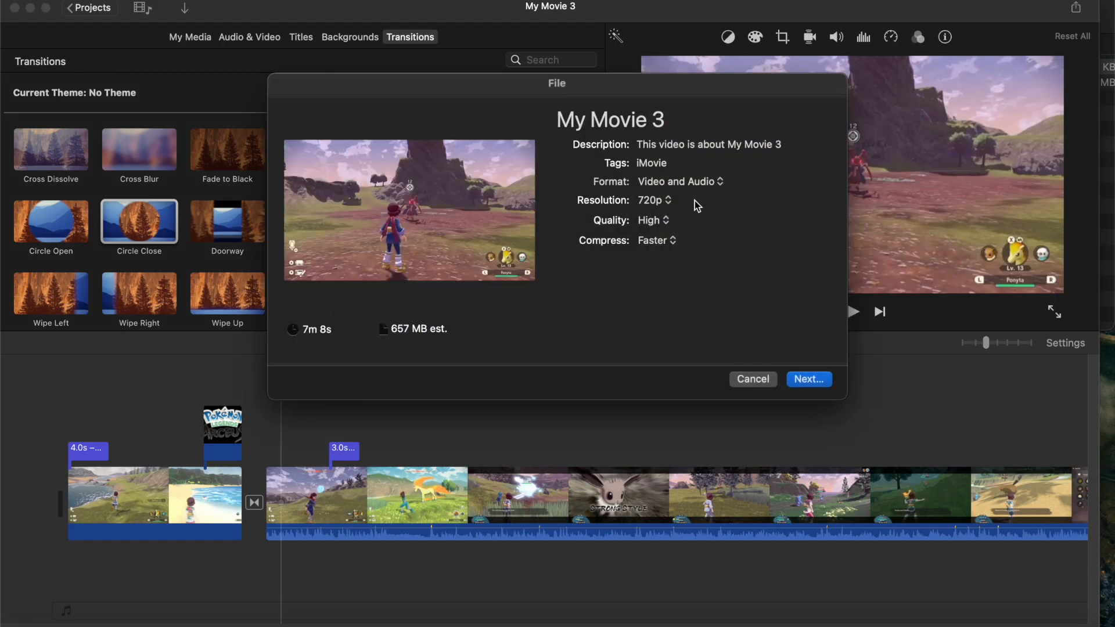
{"action": "left_click", "coordinate": [642, 118]}
{"action": "left_click_drag", "start_coordinate": [662, 119], "coordinate": [546, 123]}
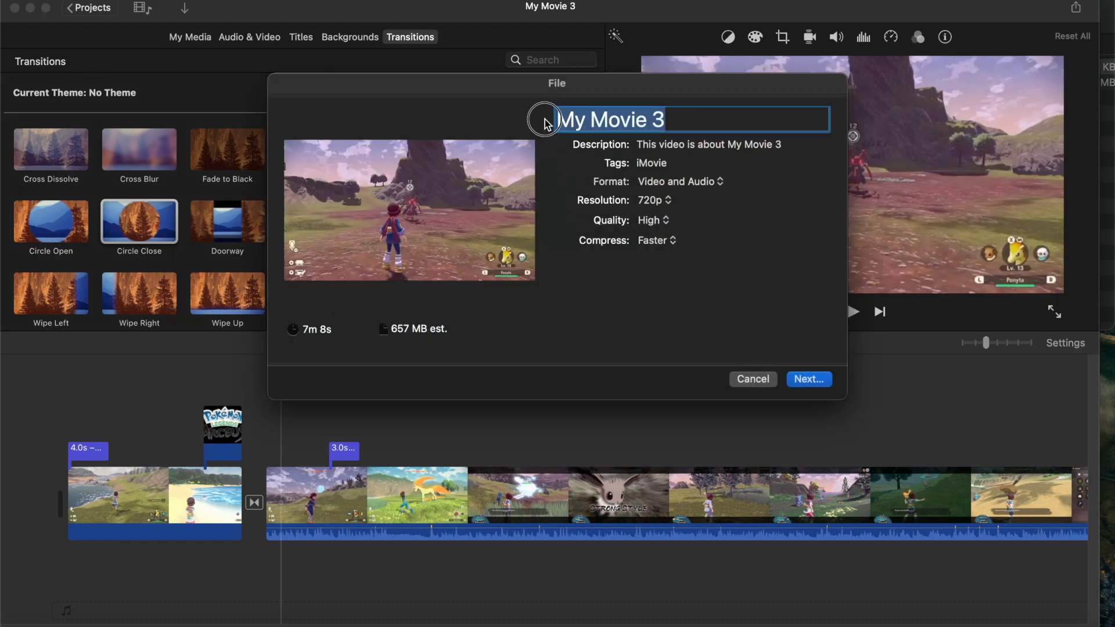